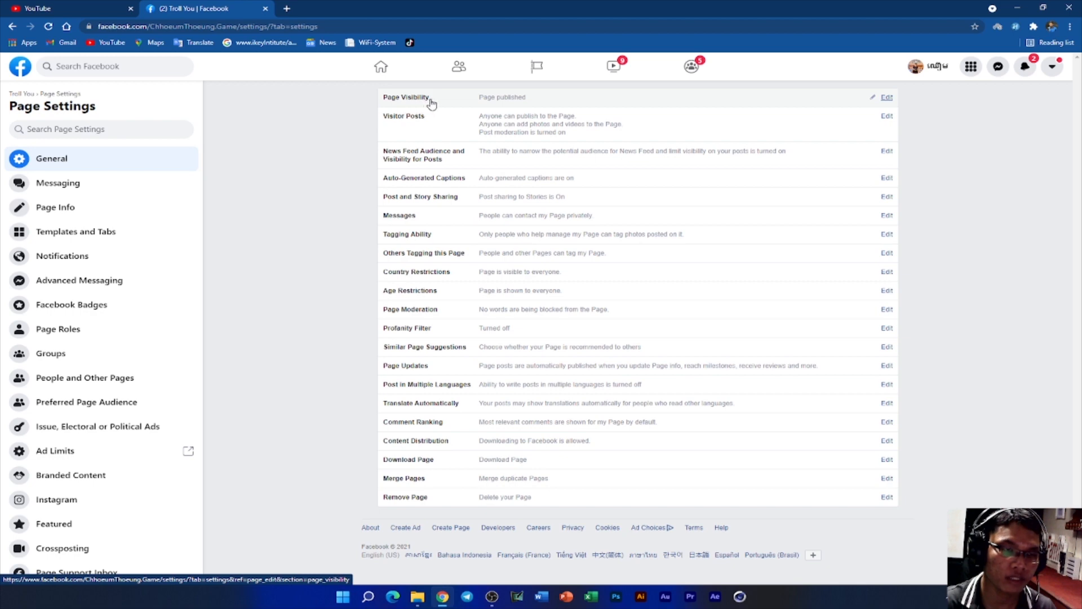
Look at the Page Visibility options for published and unpublished, and close the setting without changing it
left_click(885, 100)
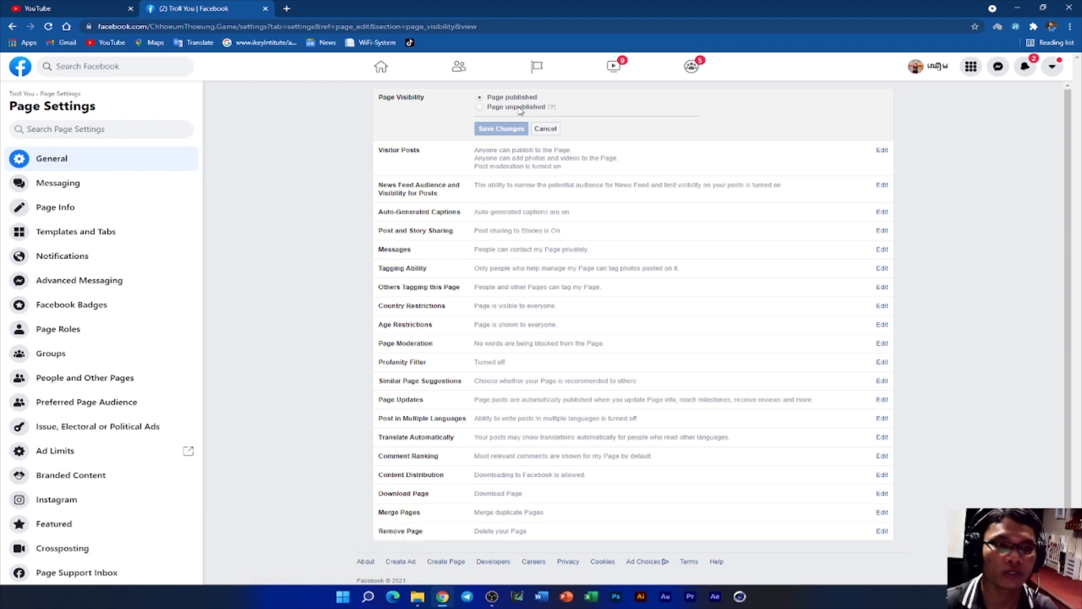
left_click(544, 130)
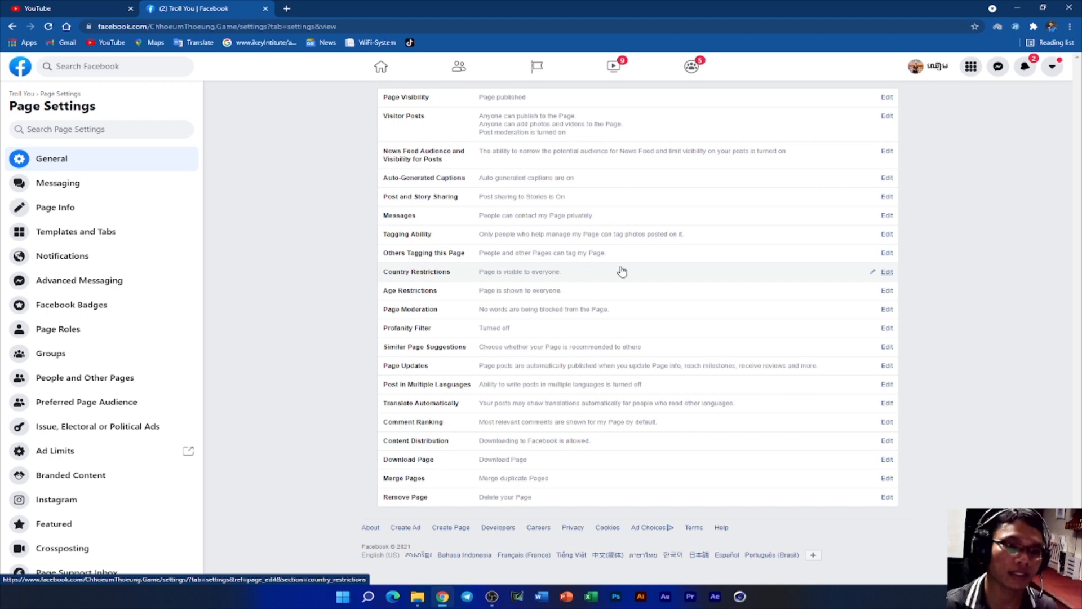
Try showing the Page only to viewers in Cambodia under Country Restrictions, and remove the country again without saving
left_click(888, 274)
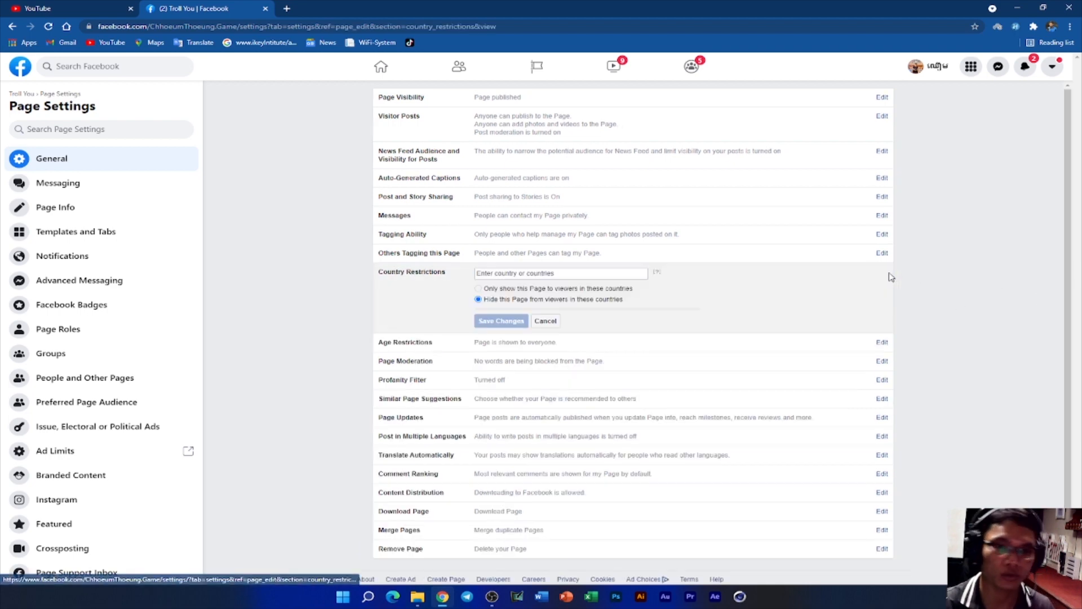
left_click(490, 274)
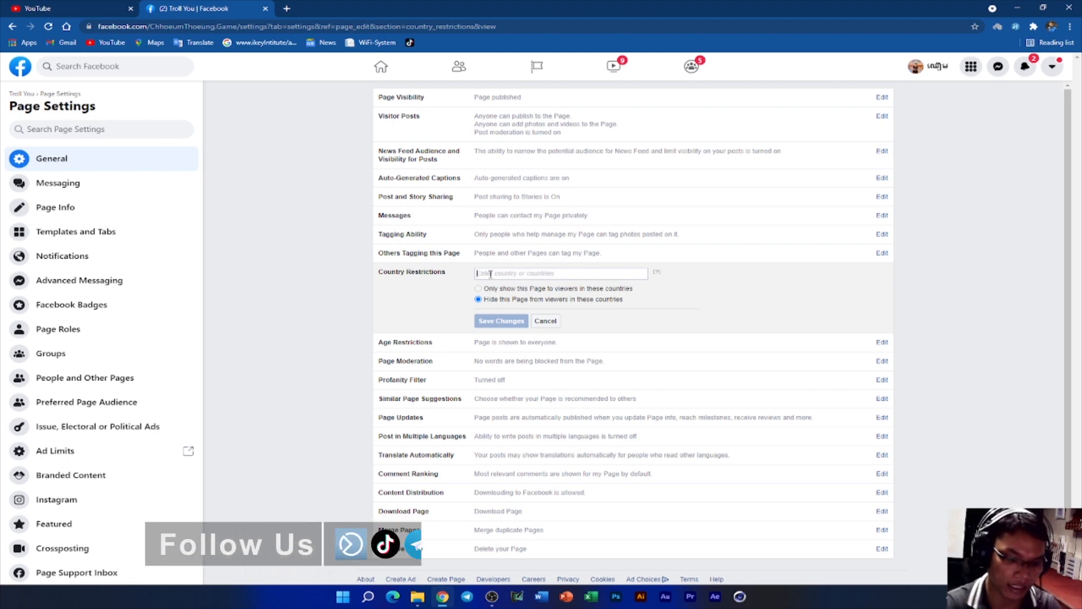
type("ច")
key("BackSpace")
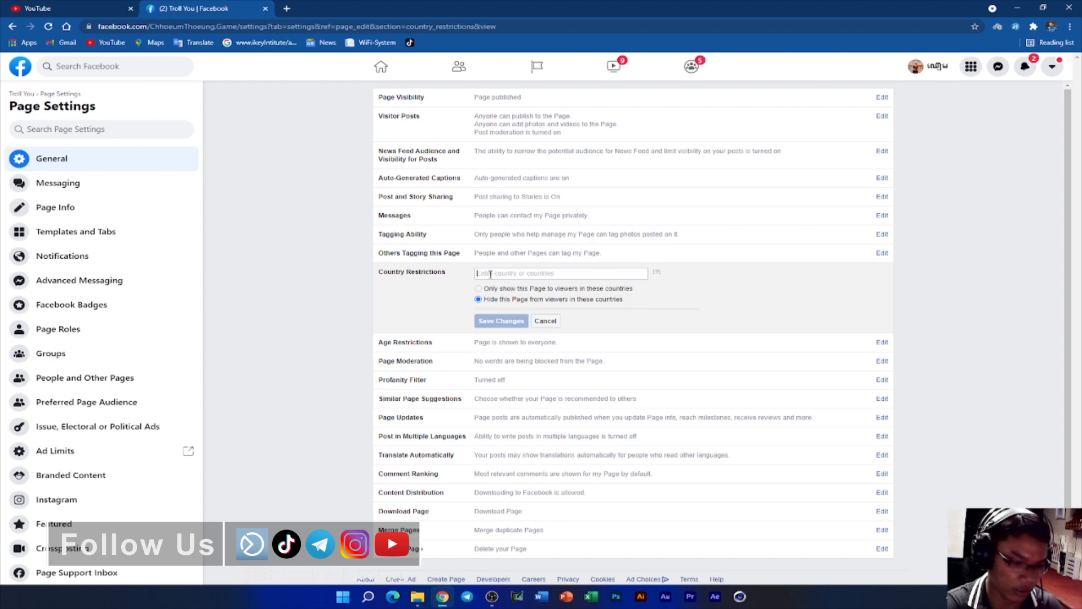
type("Cambo")
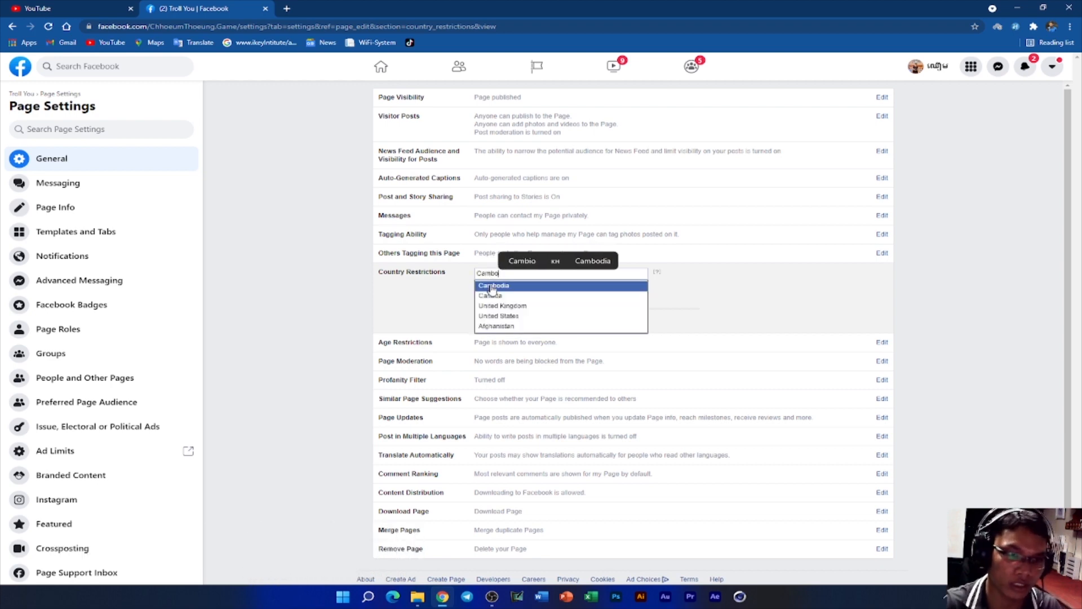
left_click(492, 286)
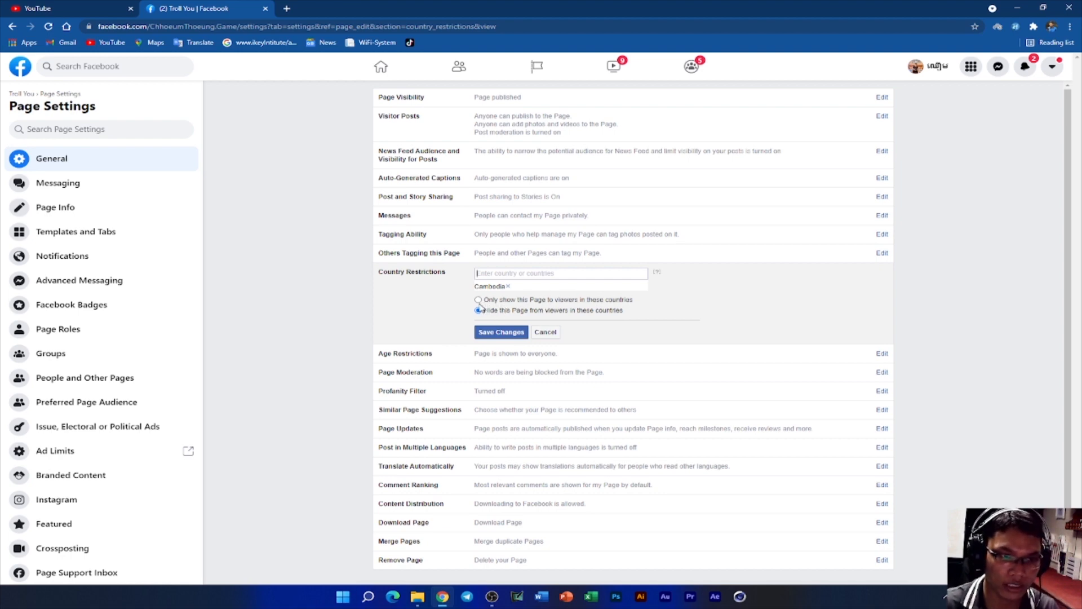
left_click(478, 303)
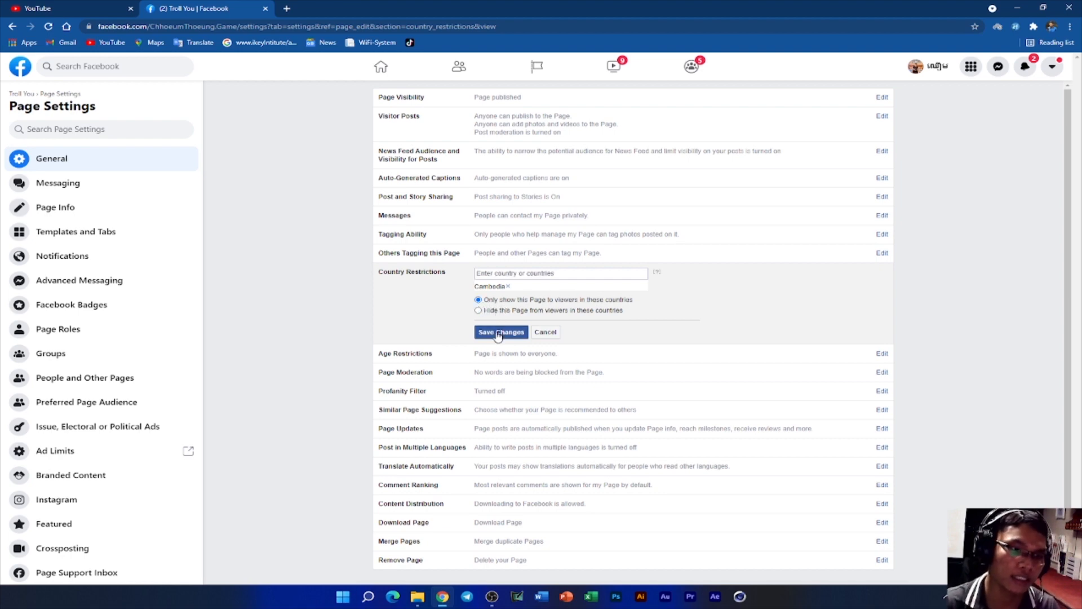
left_click(508, 286)
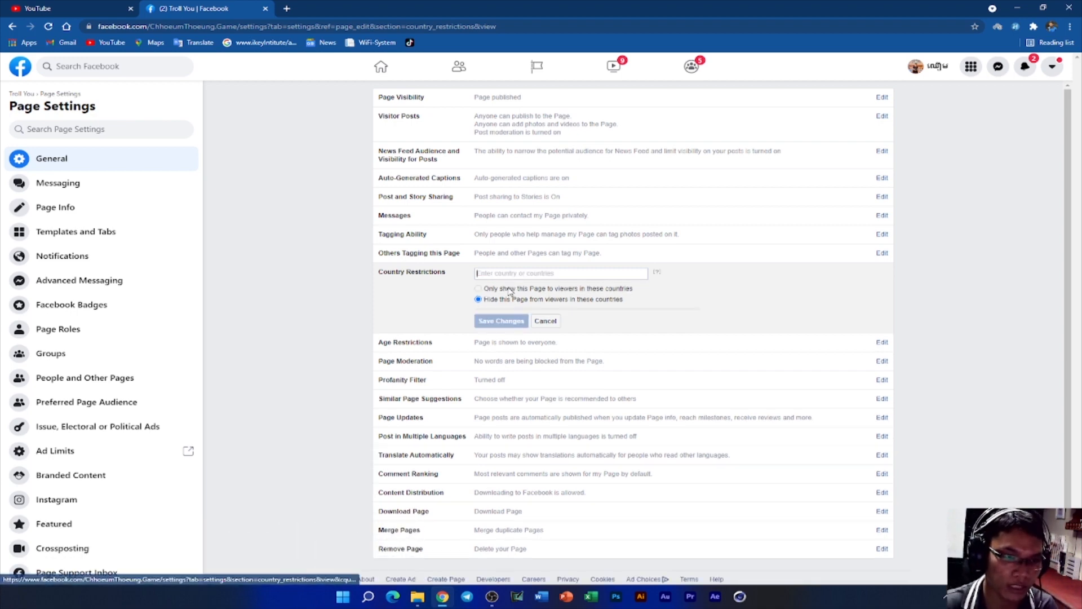
left_click(479, 299)
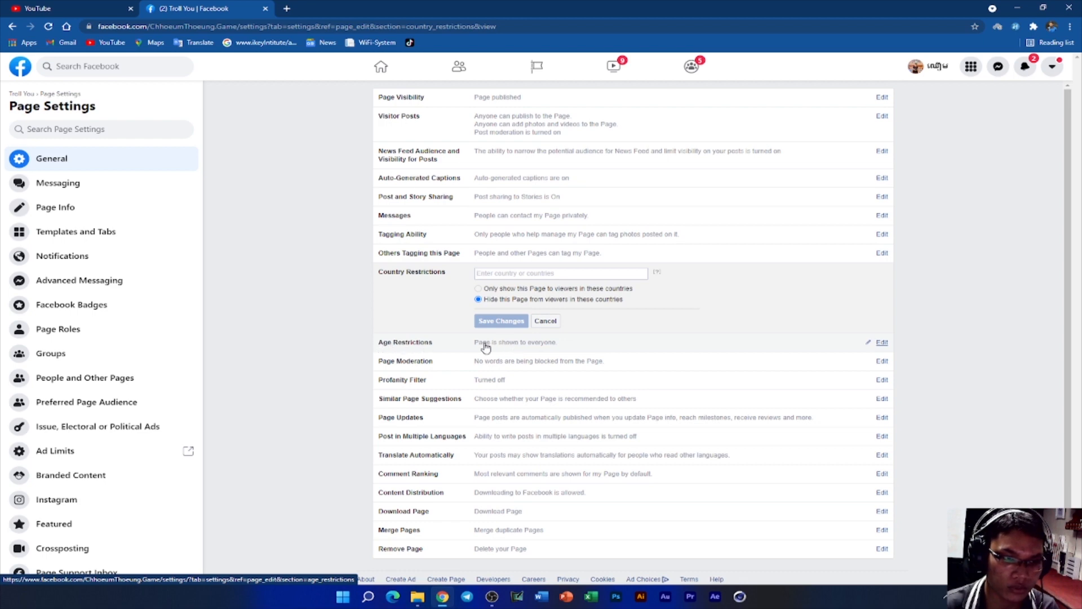
Review the available Age Restrictions choices without selecting one, and open the Page Updates setting
left_click(882, 343)
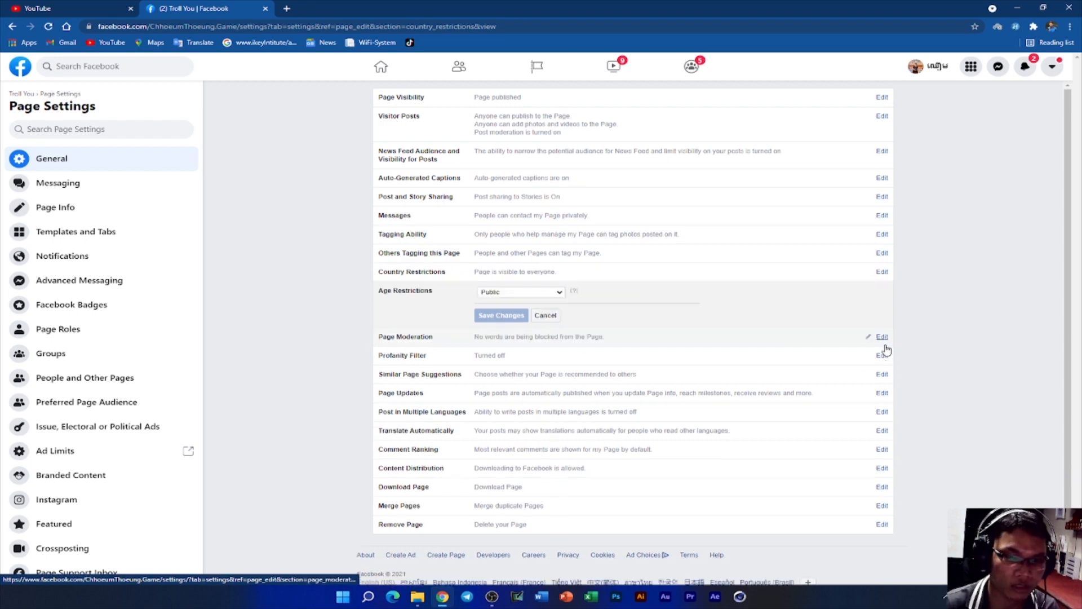
left_click(514, 293)
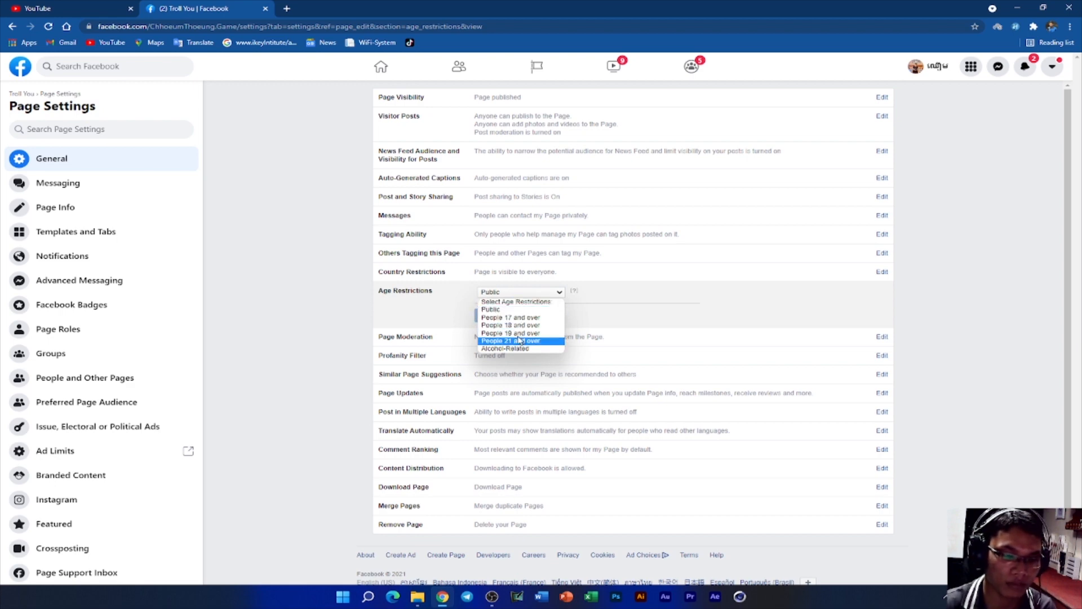
left_click(650, 306)
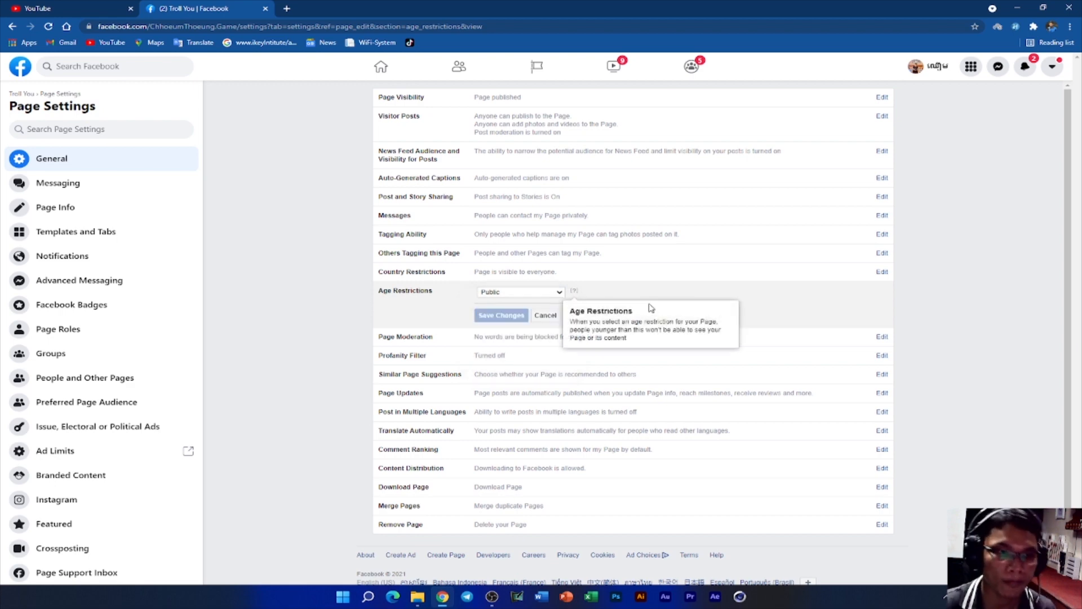
left_click(557, 293)
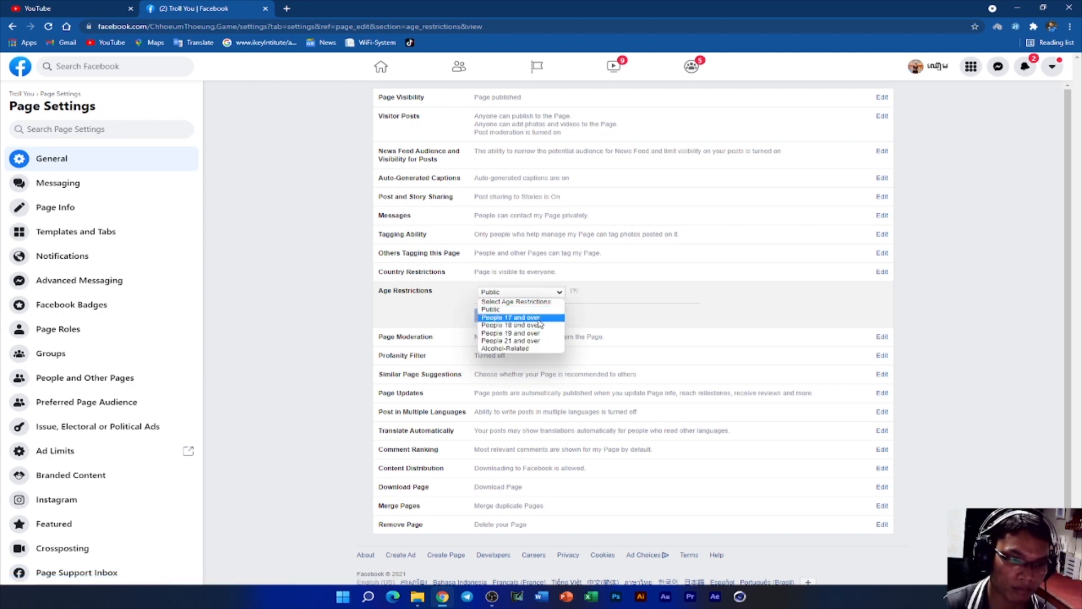
left_click(636, 304)
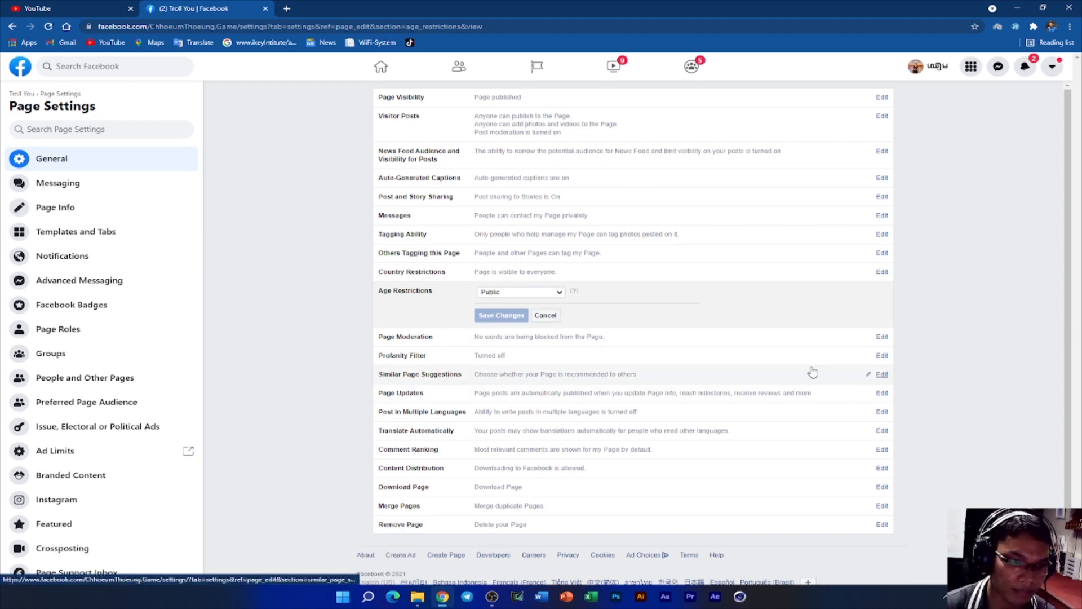
left_click(883, 396)
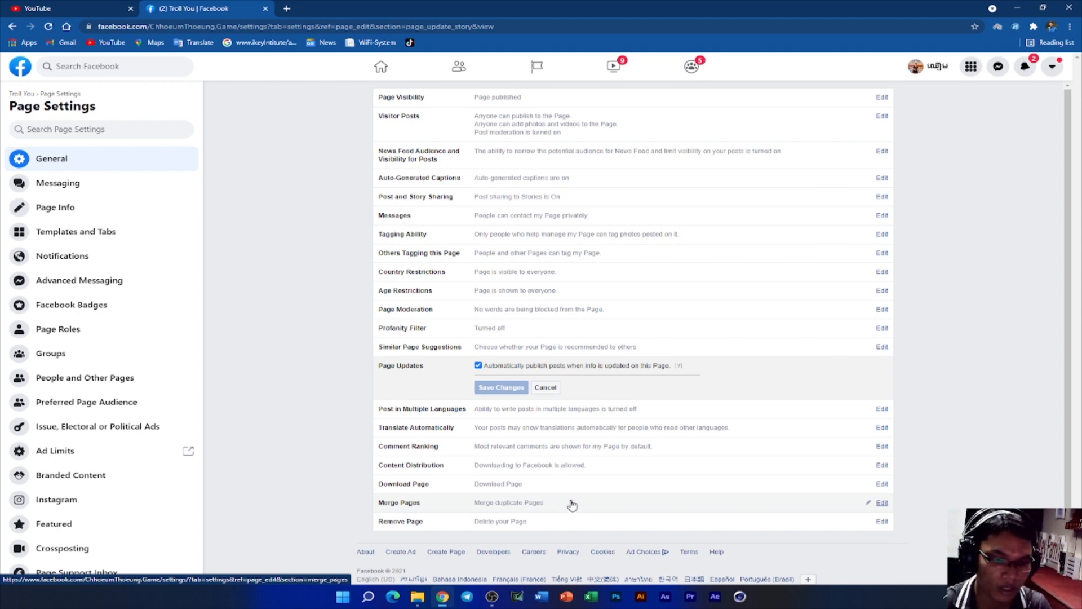
Open the duplicate-Page merge request from Merge Pages, entering the account password to continue
left_click(881, 503)
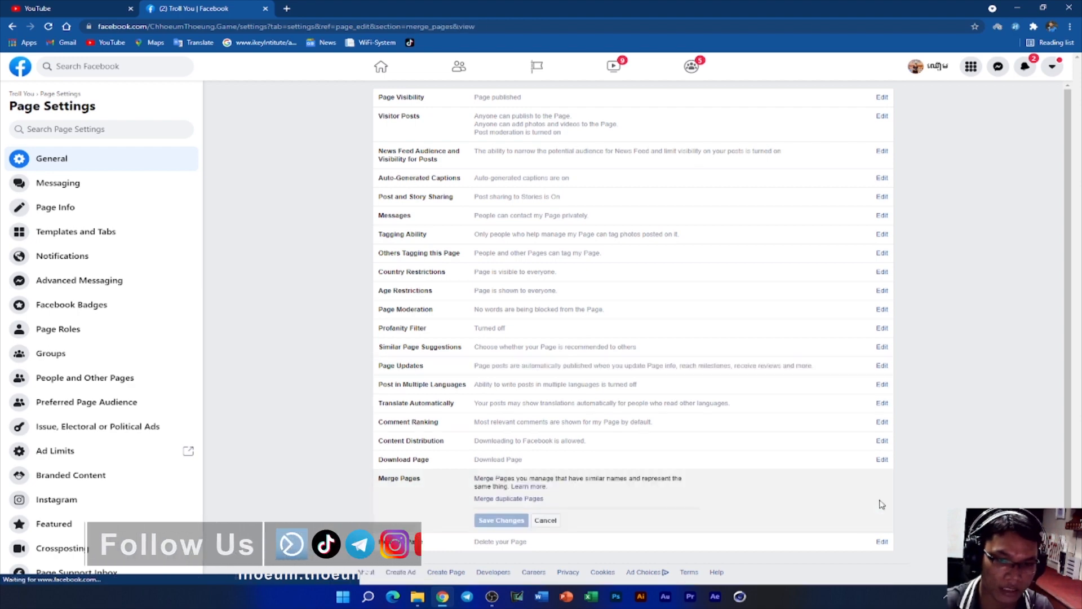
left_click(493, 502)
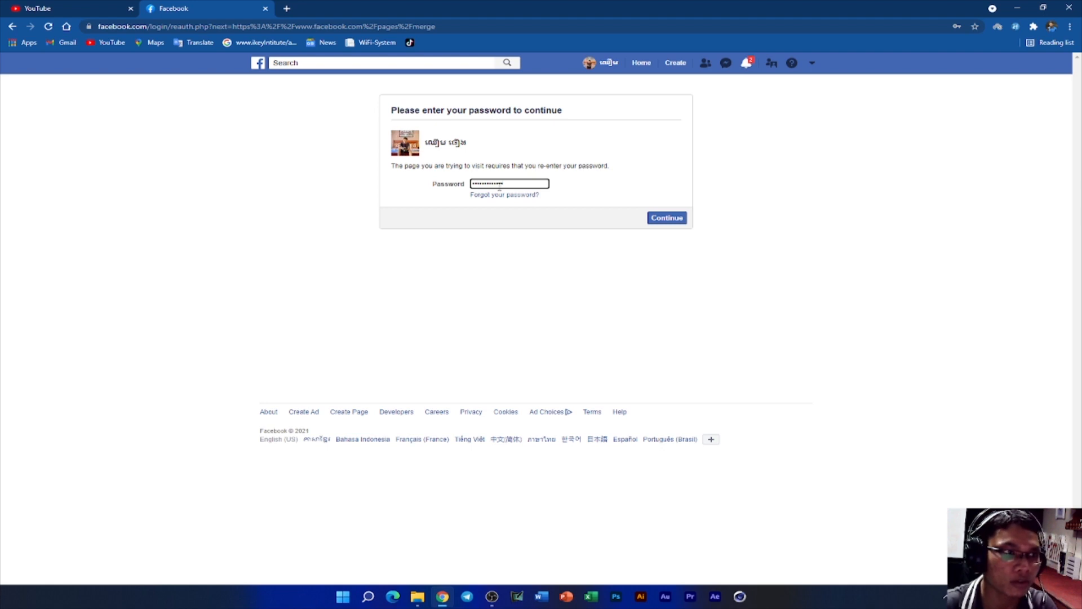
left_click(662, 220)
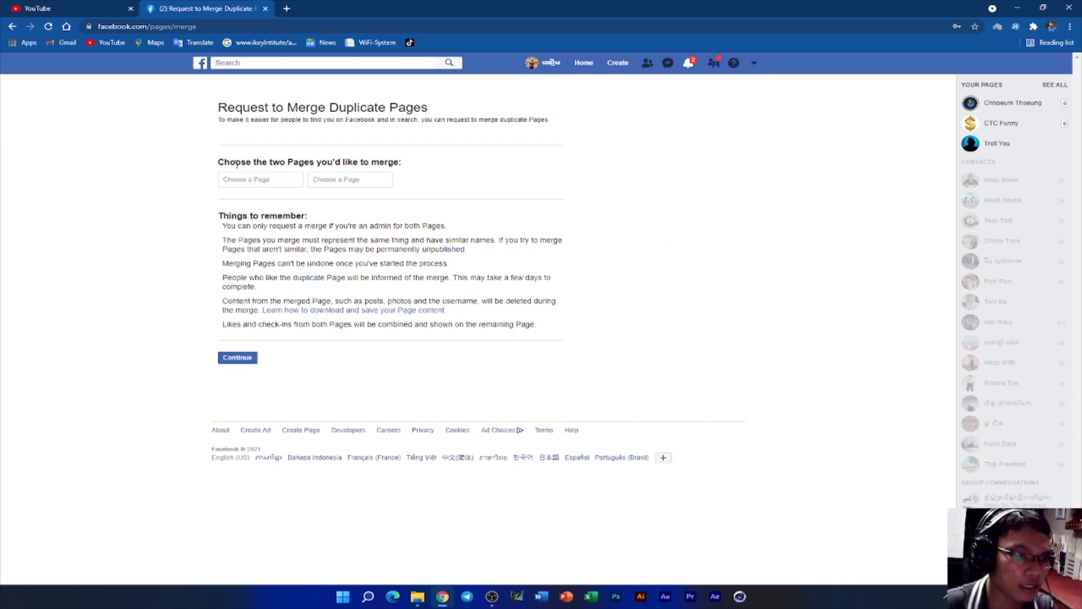
Choose the Digital Creator Page as the first and CTC Funny as the second Page to merge
left_click(237, 179)
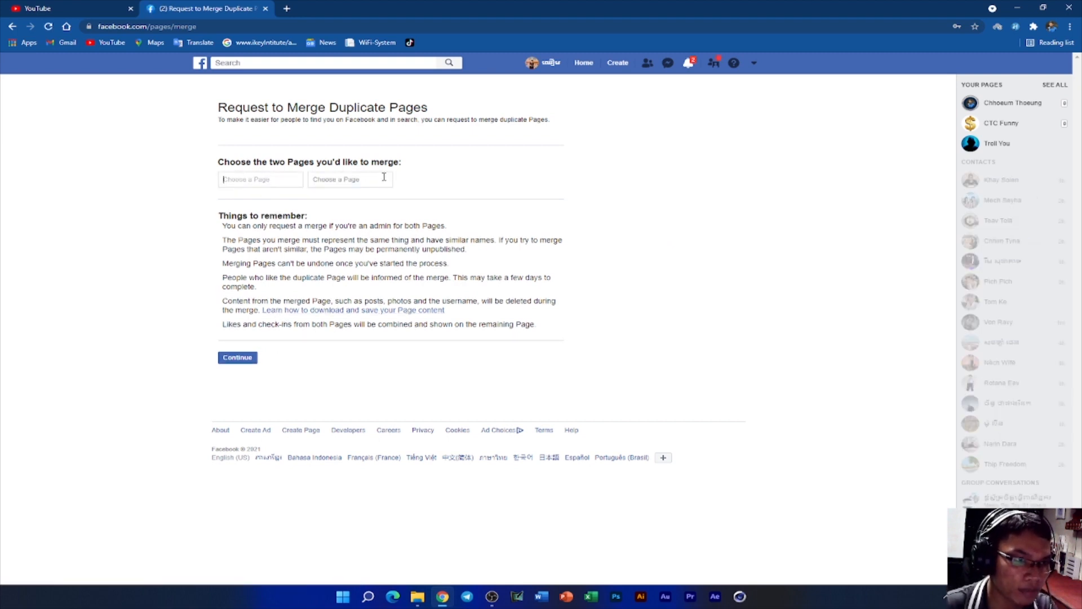
left_click(255, 180)
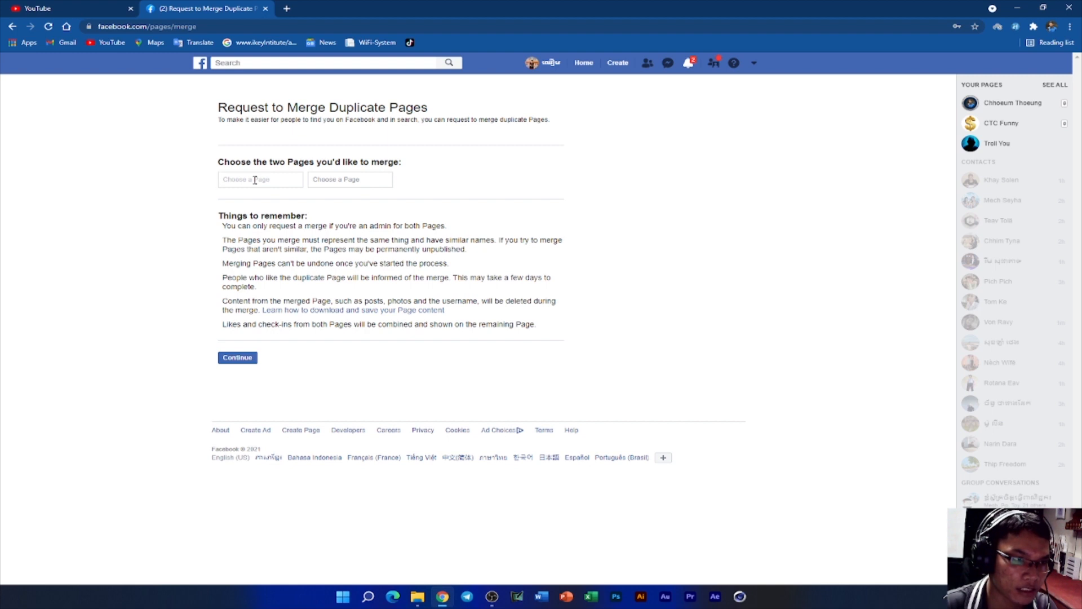
type("C")
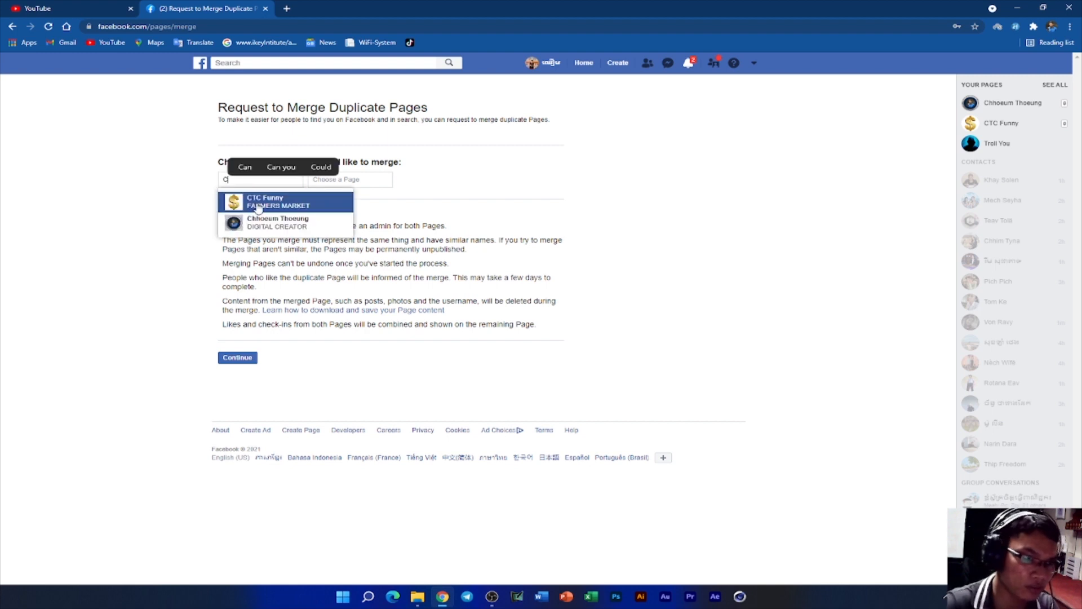
left_click(259, 218)
left_click(352, 185)
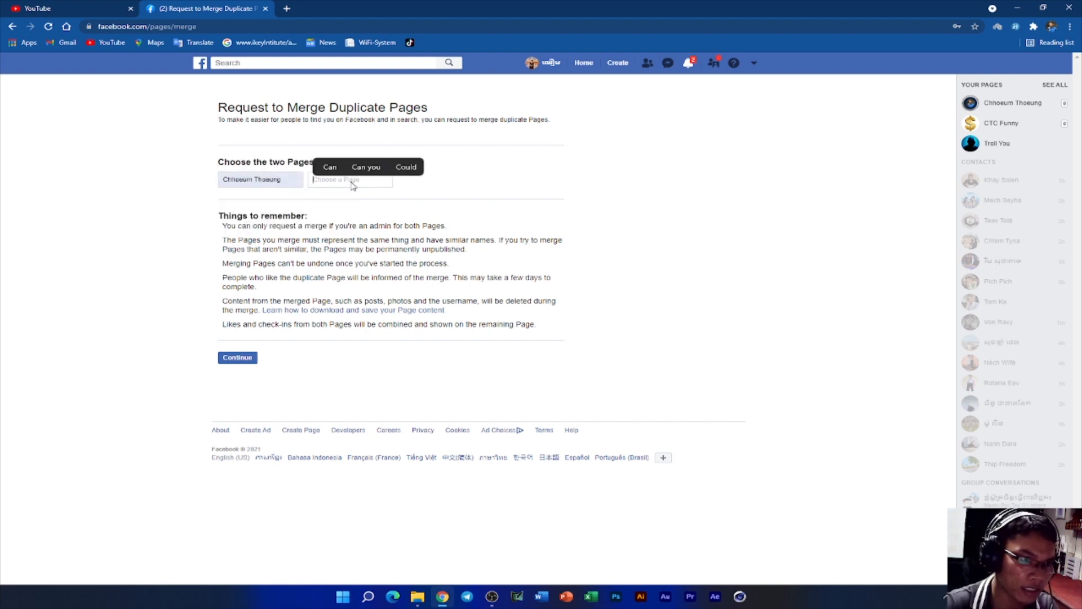
type("CTC Funny")
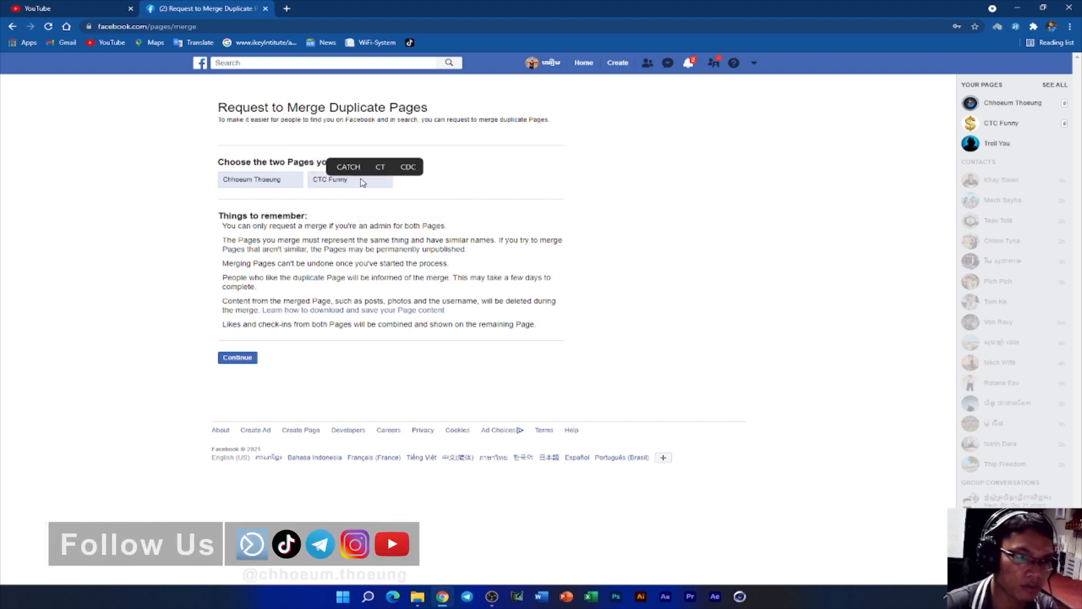
left_click(493, 171)
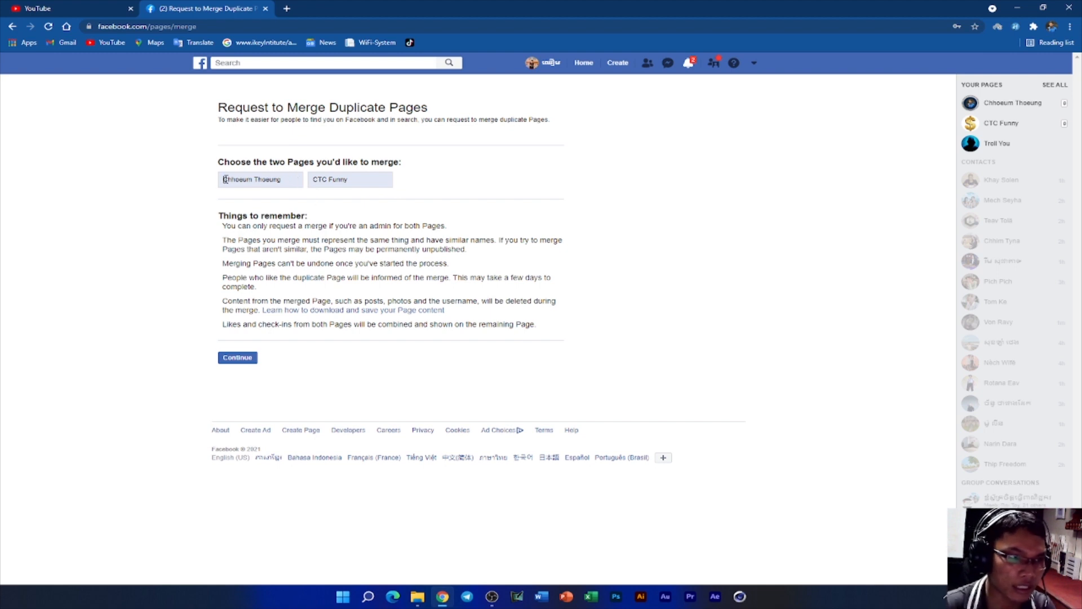
Leave the merge request without submitting it and return to the Page Settings
left_click_drag(223, 180, 289, 180)
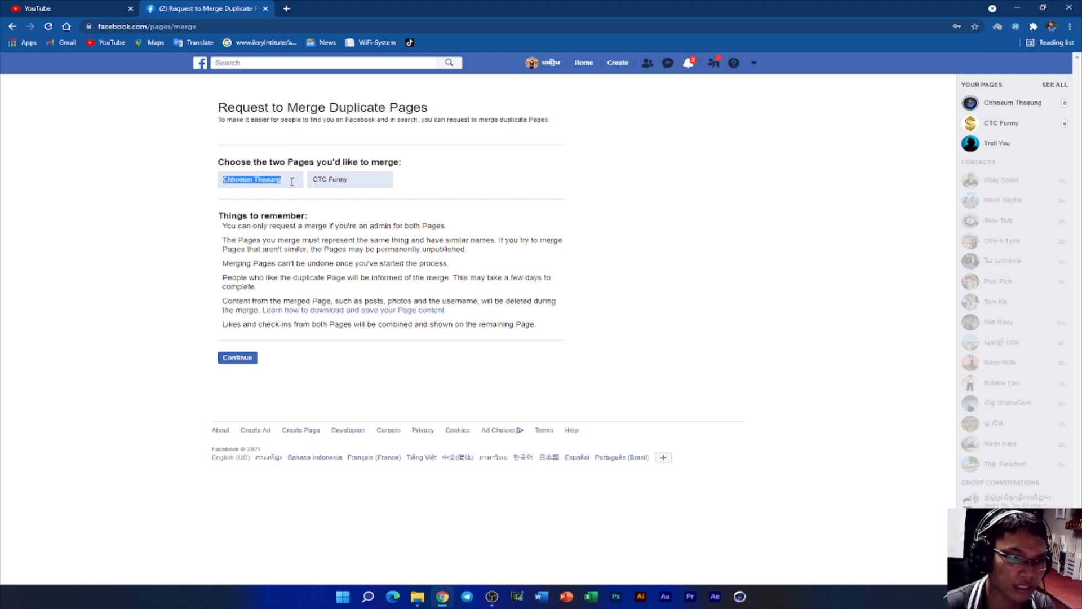
left_click(292, 181)
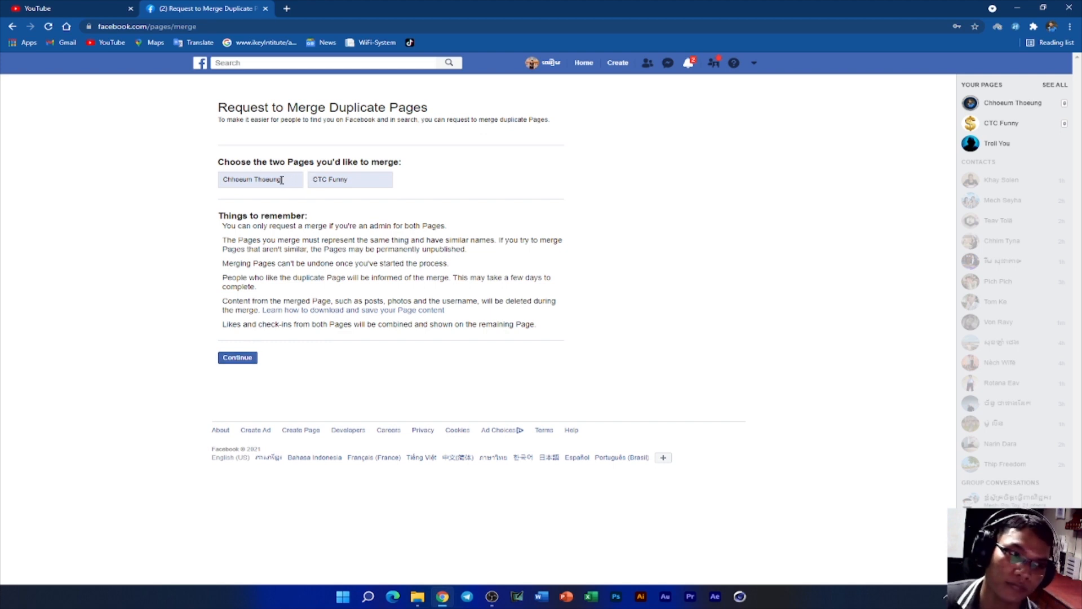
left_click_drag(284, 179, 219, 180)
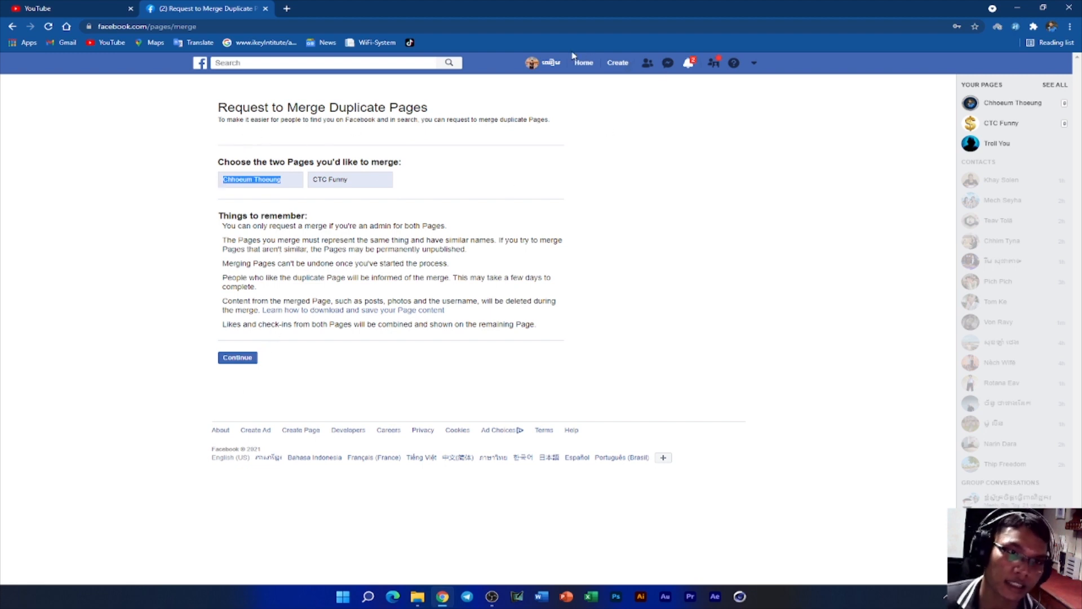
left_click(11, 26)
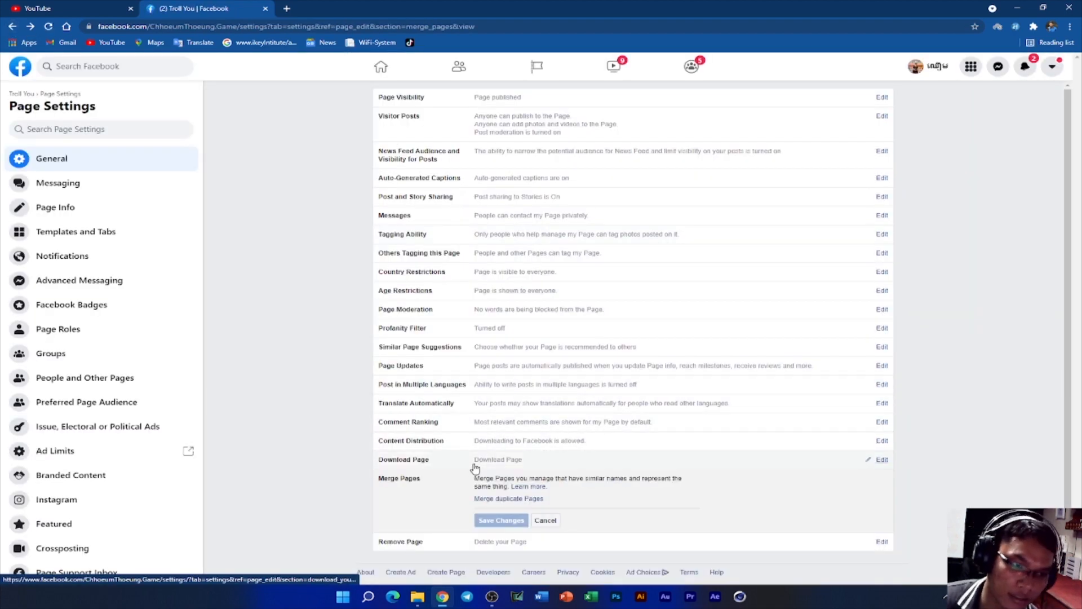
Open the deletion confirmation for the Troll You Page under Remove Page, and cancel it
scroll(609, 496, "down", 2)
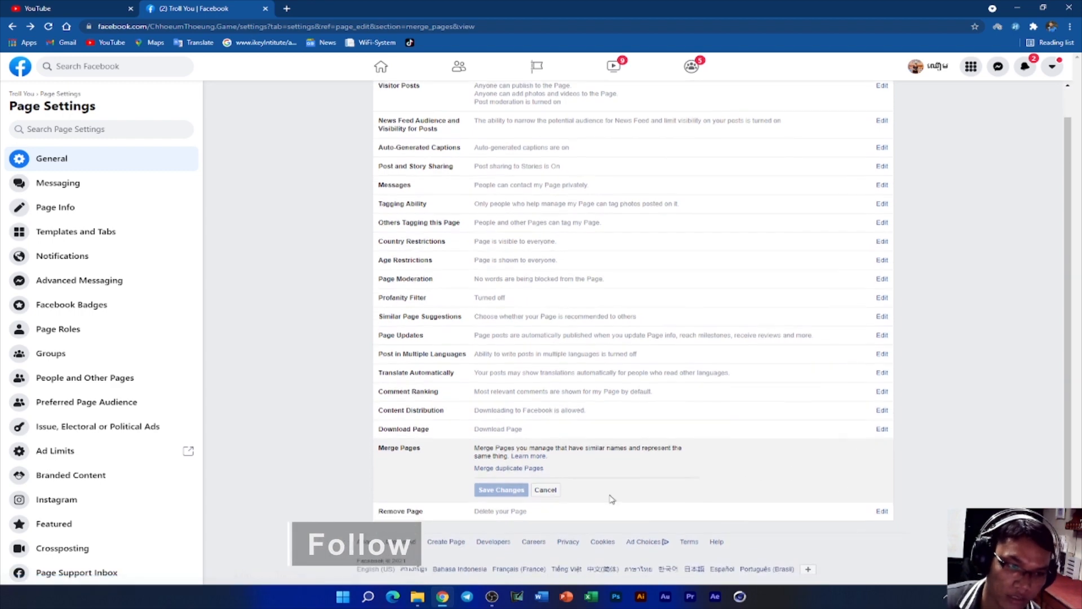
left_click(881, 512)
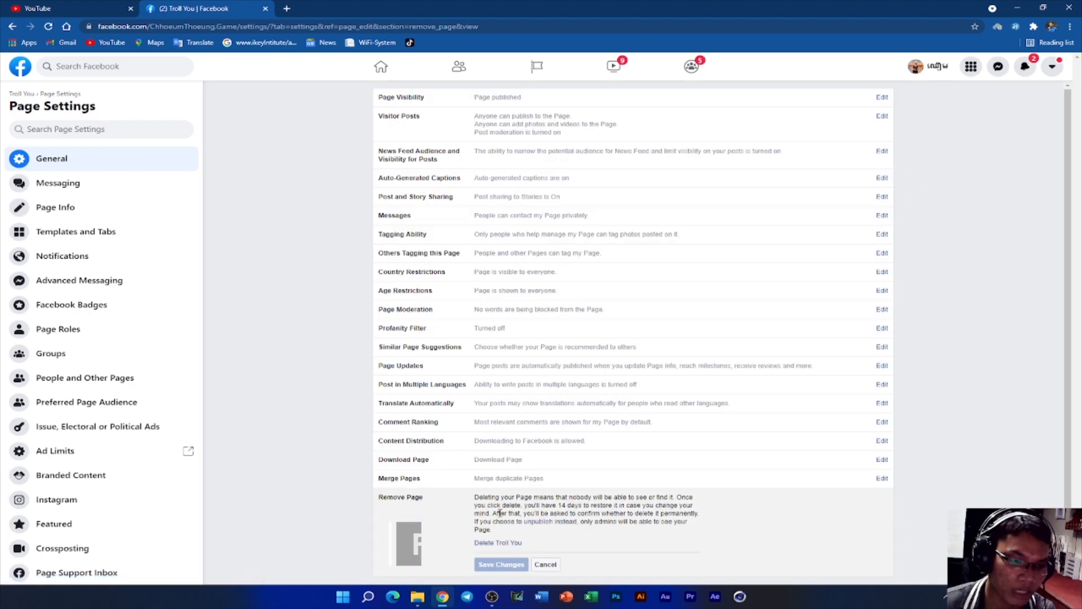
scroll(507, 496, "down", 1)
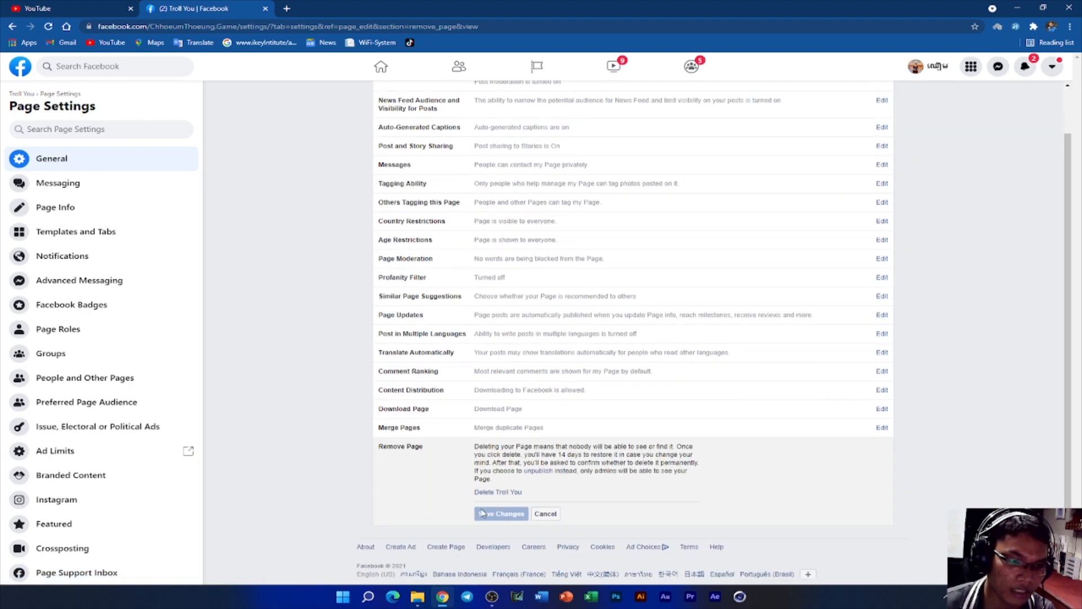
left_click(511, 488)
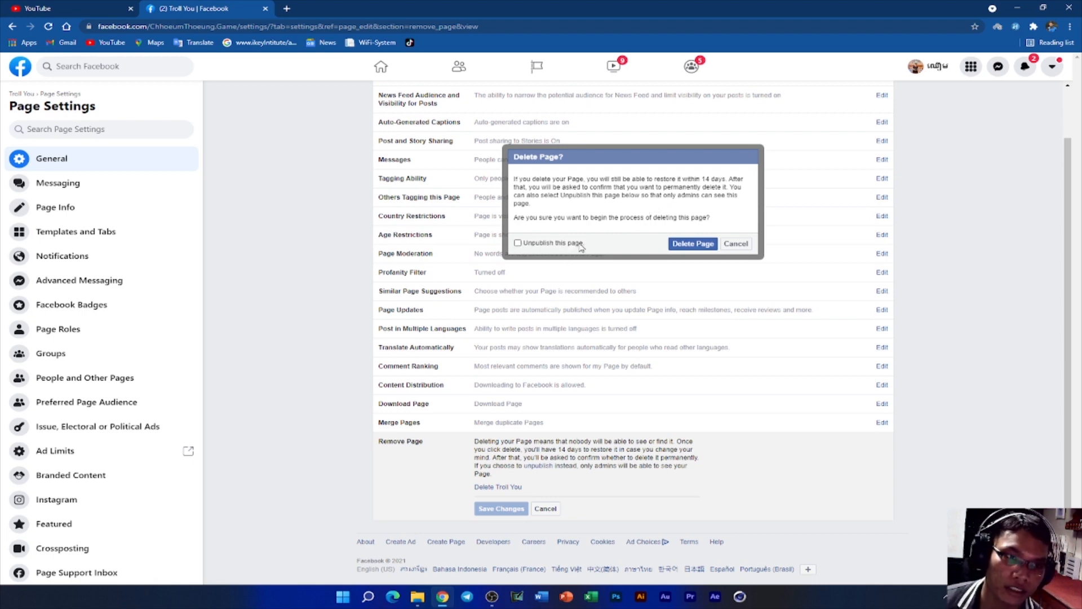
left_click(738, 244)
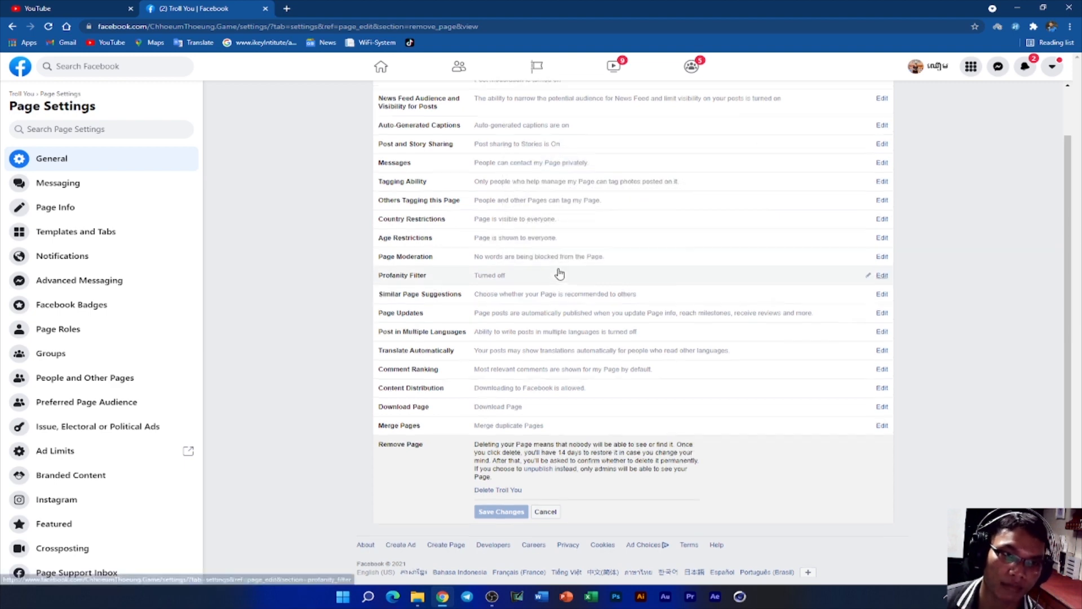
scroll(558, 265, "up", 1)
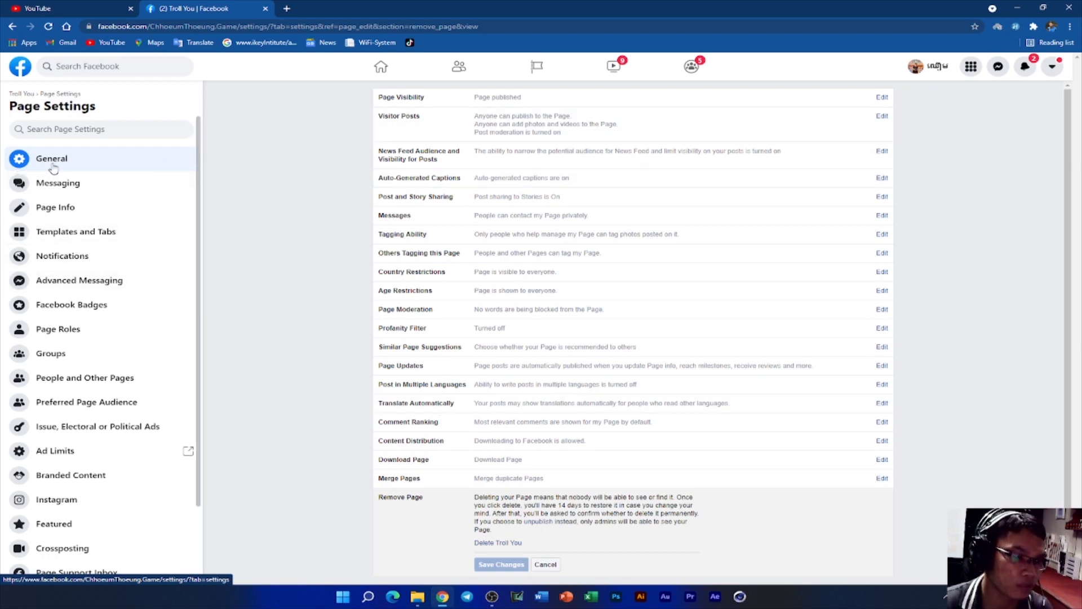
Open the automated responses setup from the Page's Messaging settings and turn on Instant Reply
left_click(79, 190)
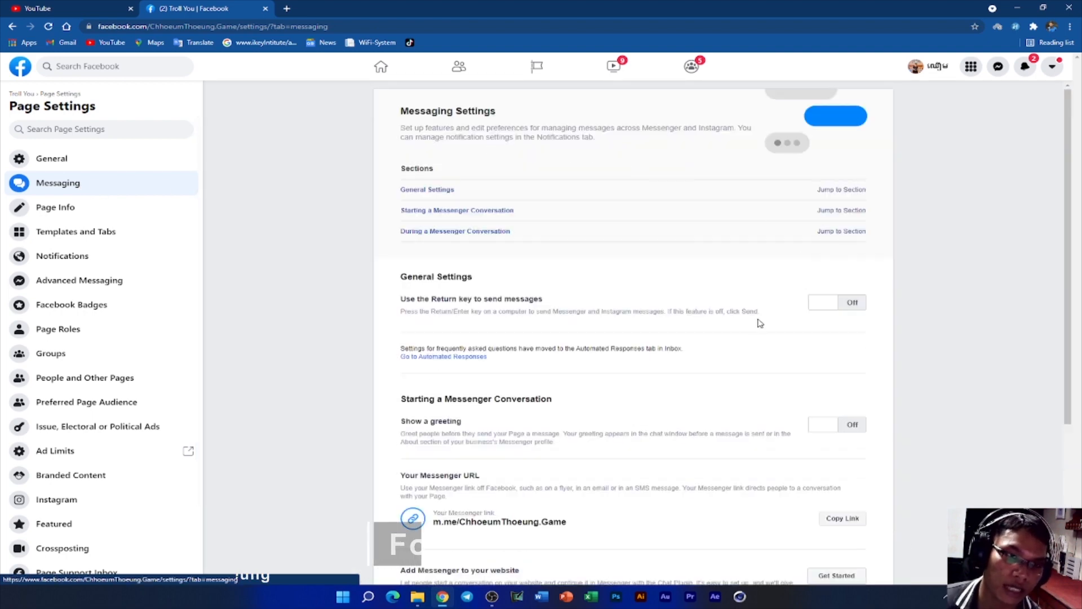
scroll(699, 339, "down", 3)
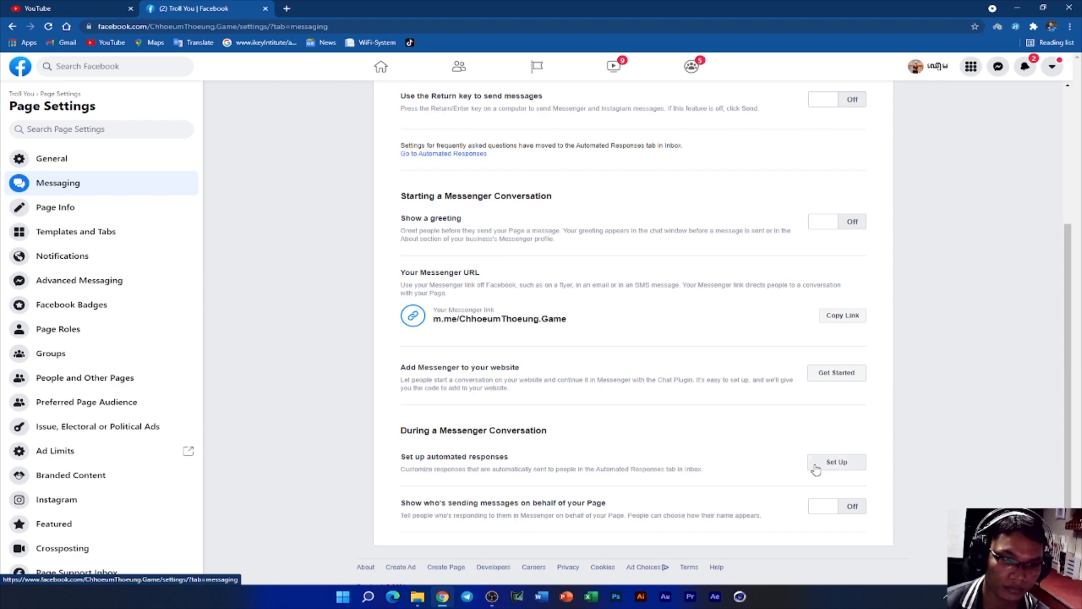
left_click(847, 466)
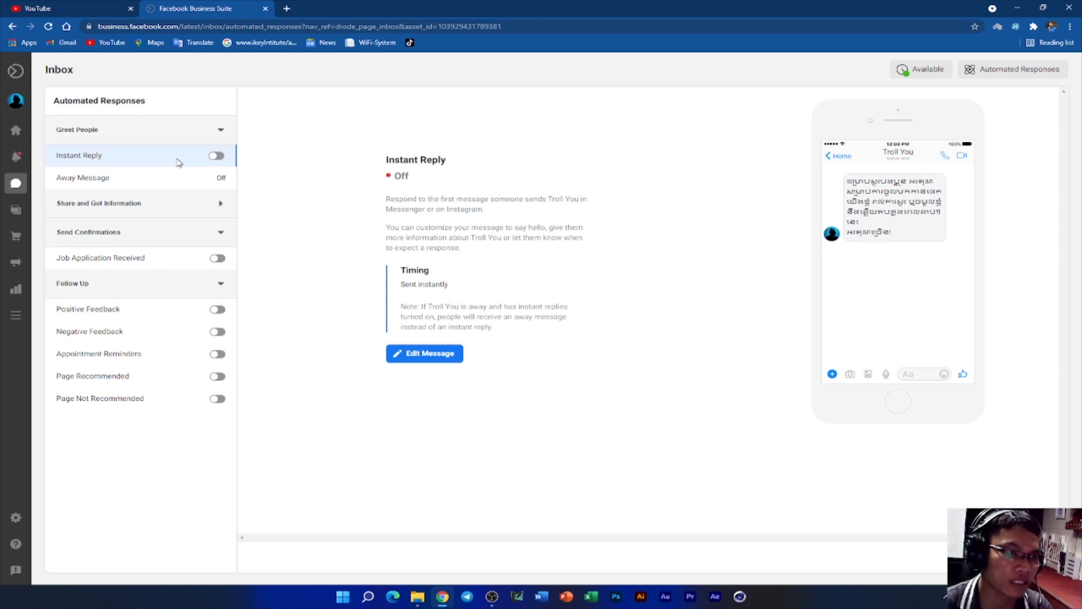
left_click(216, 156)
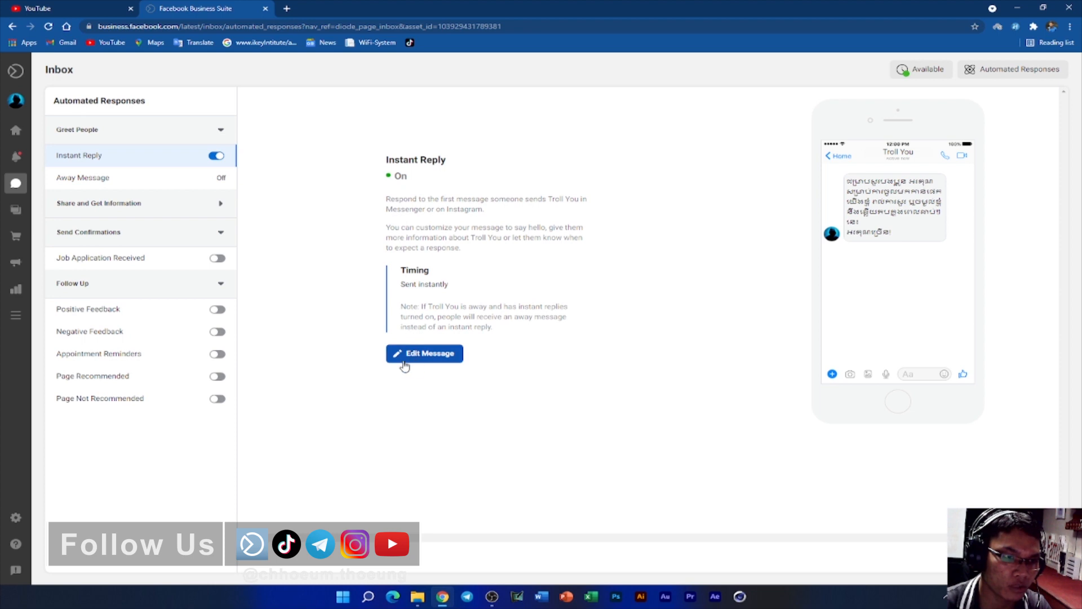
Open the Instant Reply message for editing, clear its text and restore the original wording
left_click(420, 360)
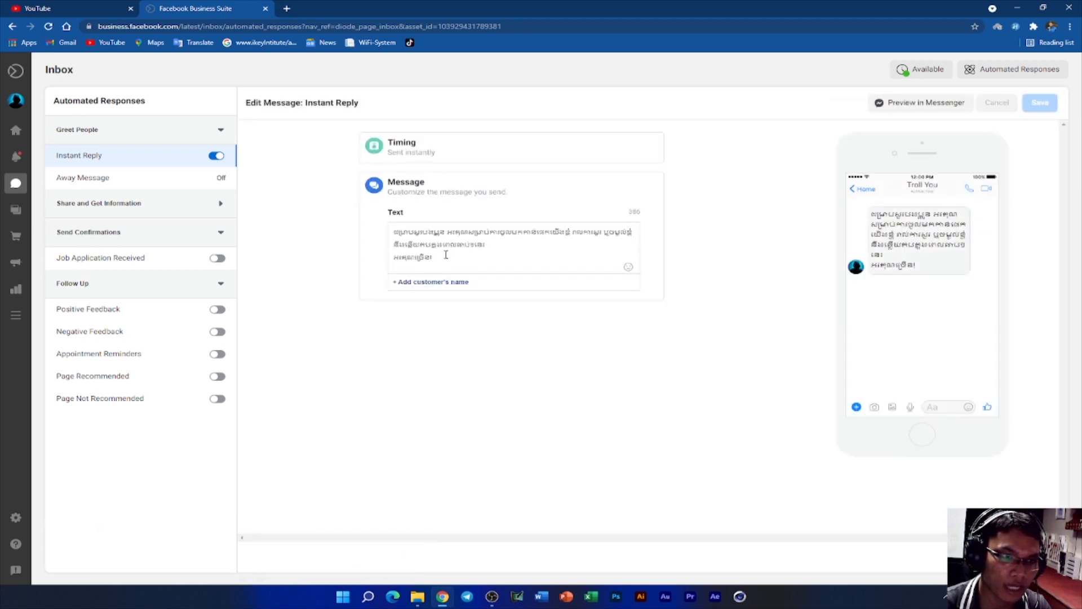
left_click_drag(446, 255, 389, 227)
left_click(445, 252)
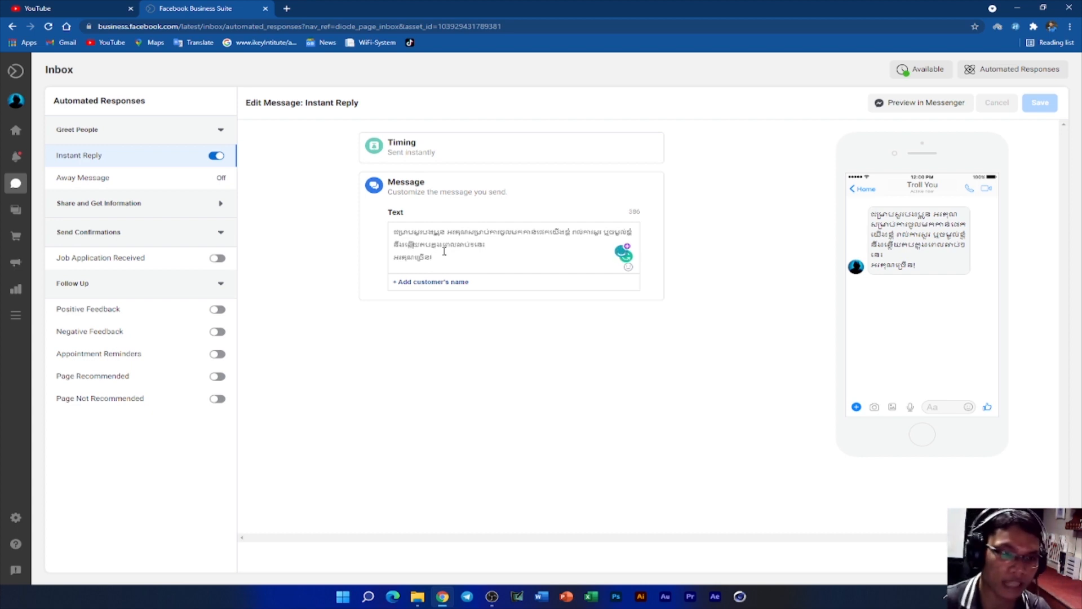
left_click_drag(443, 251, 390, 235)
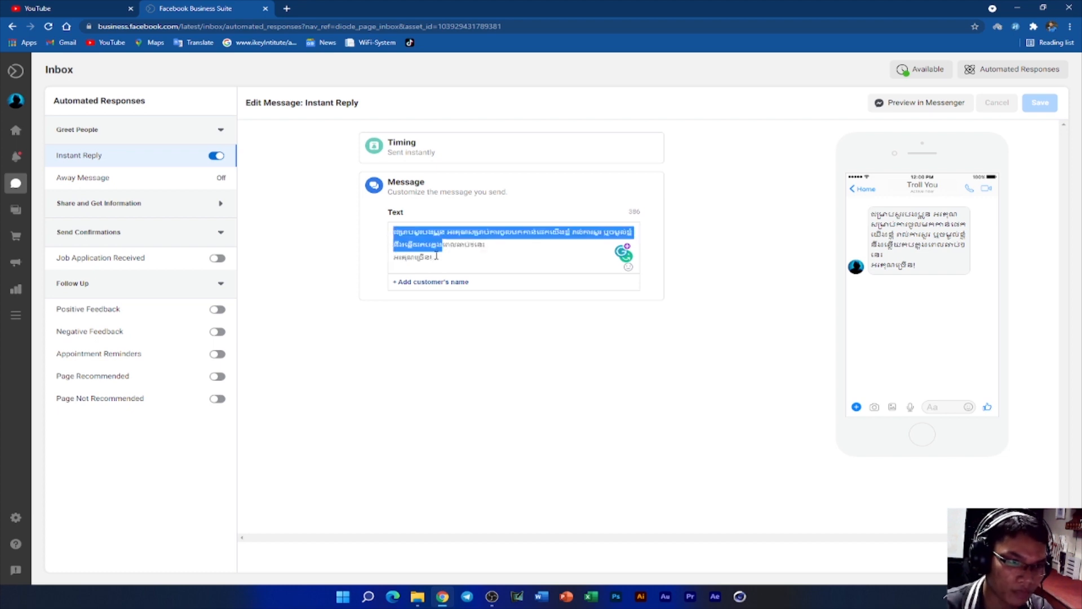
left_click(445, 258)
left_click_drag(445, 258, 397, 232)
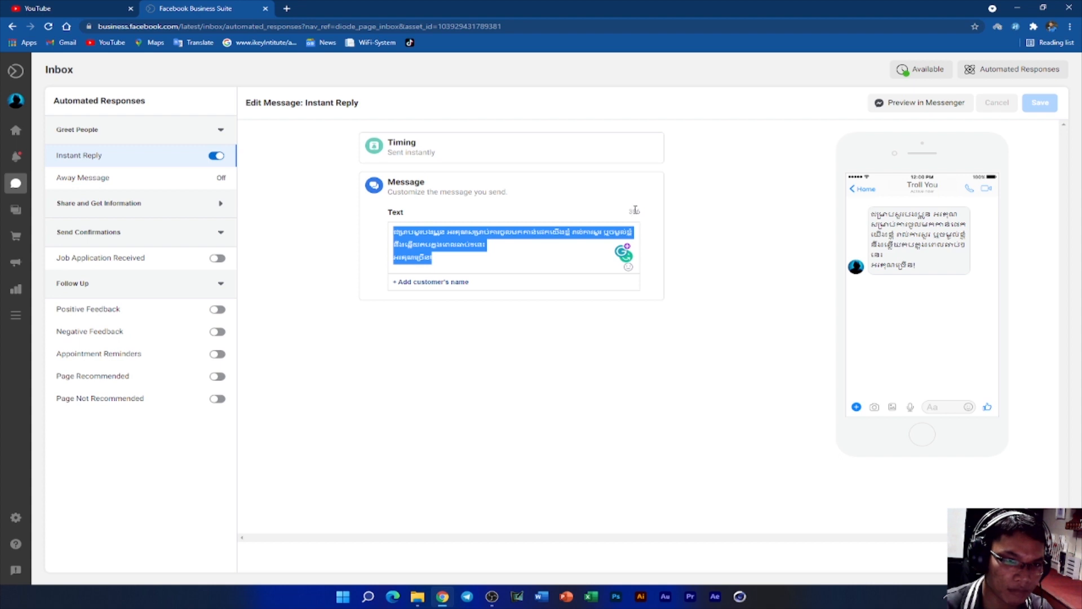
left_click_drag(630, 216, 646, 216)
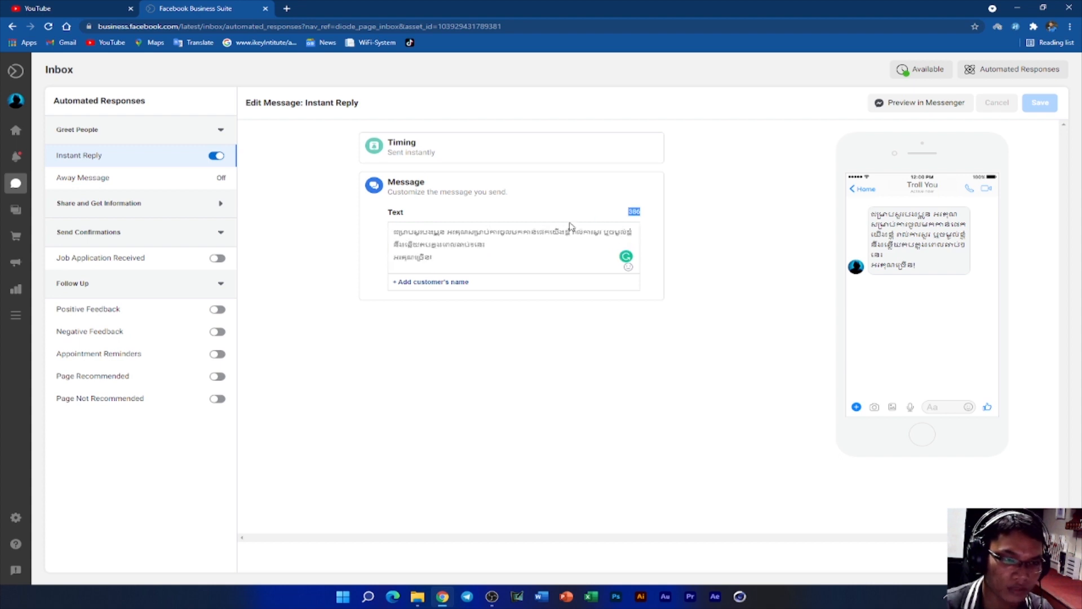
left_click(498, 256)
key("ctrl+a")
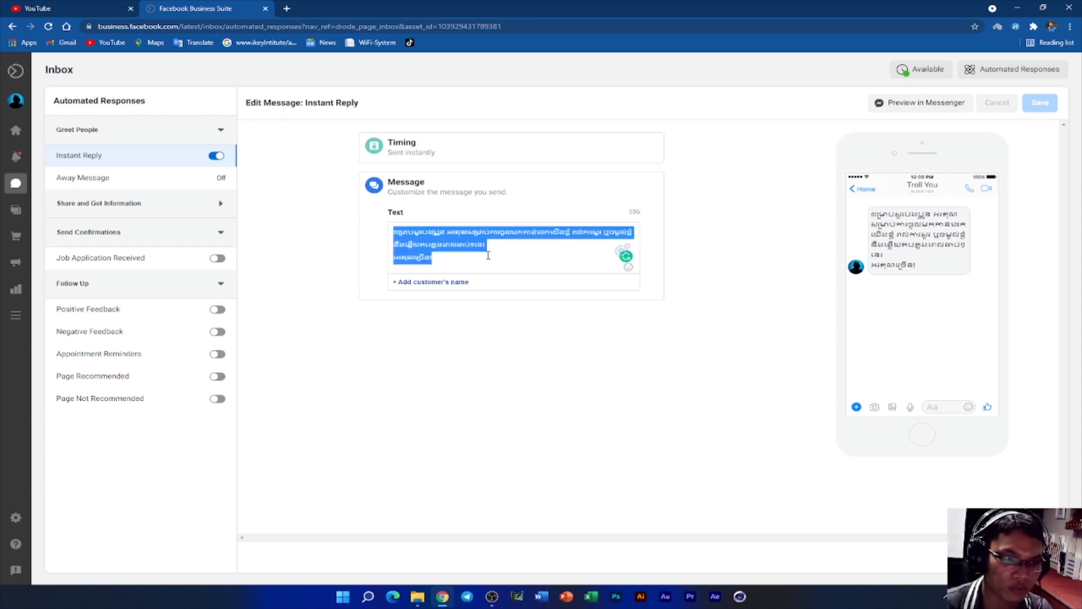
left_click(639, 209)
left_click_drag(468, 252, 383, 244)
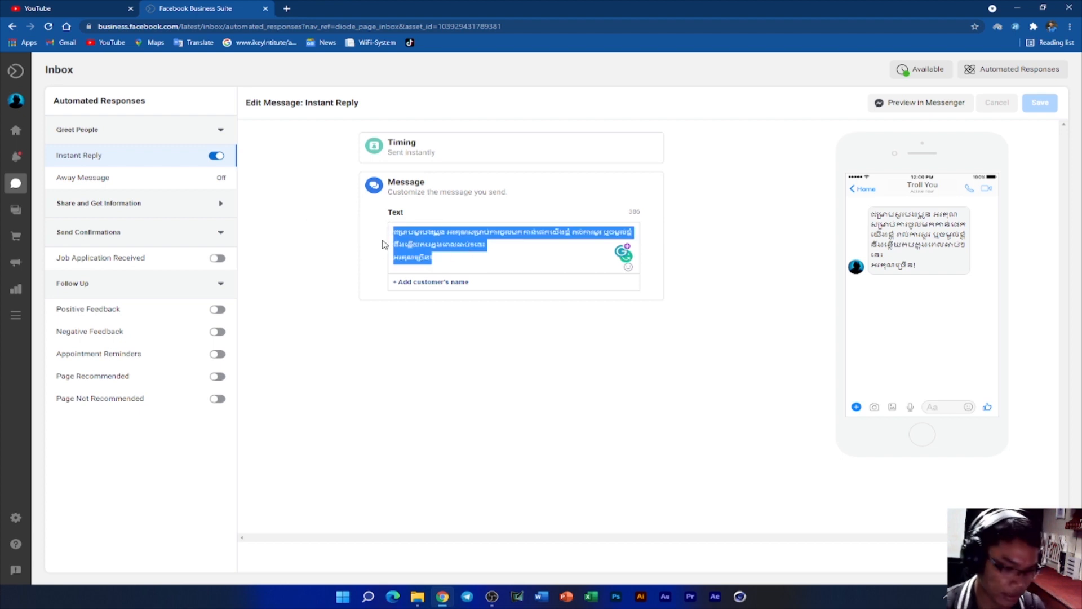
key("BackSpace")
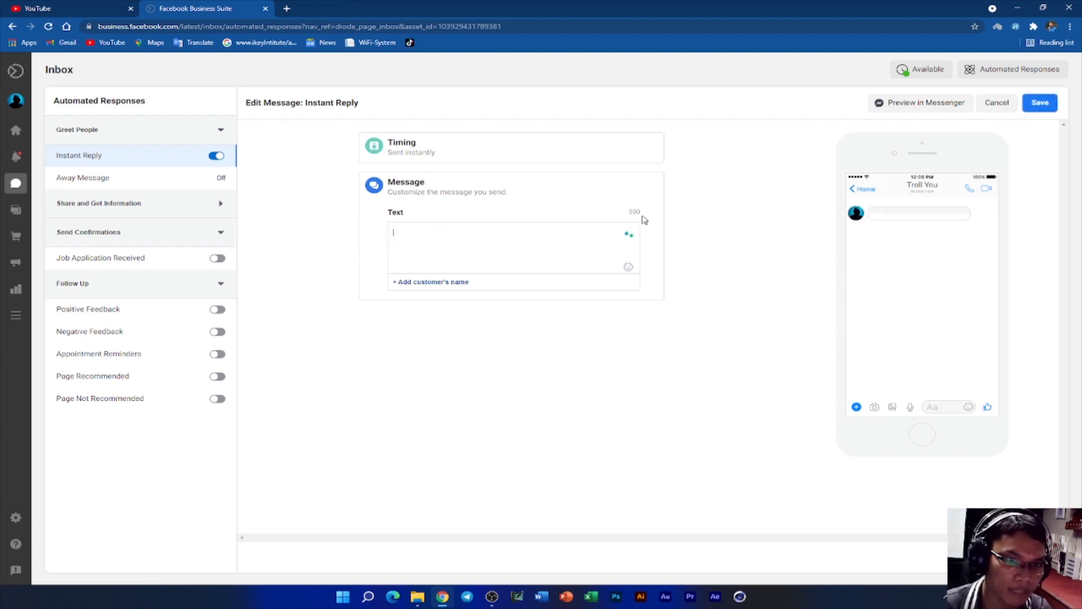
key("ctrl+v")
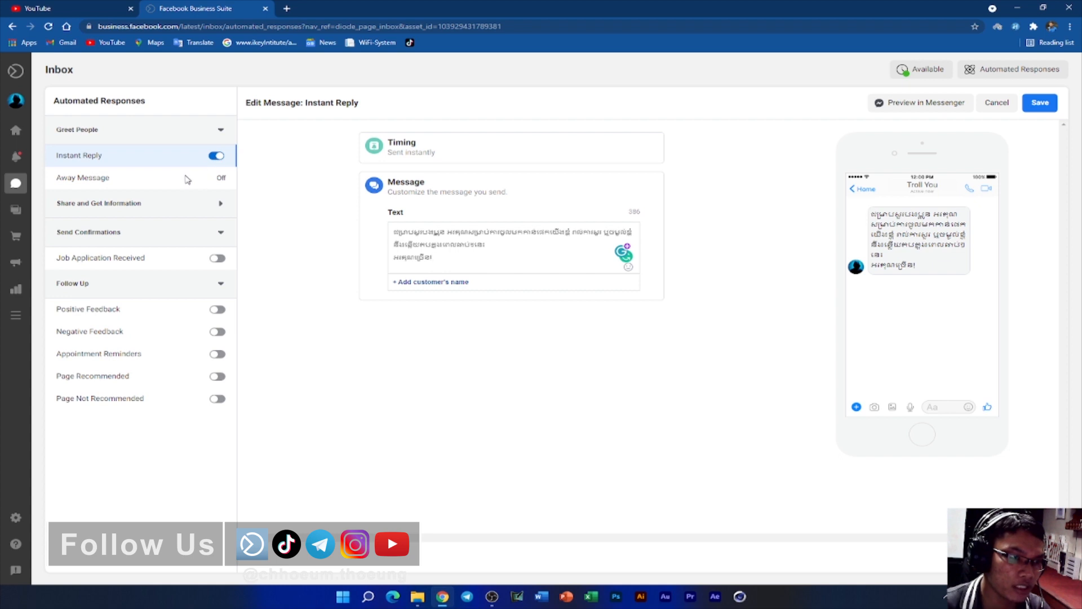
Open the Away Message for editing to view its timing and message options
left_click(186, 178)
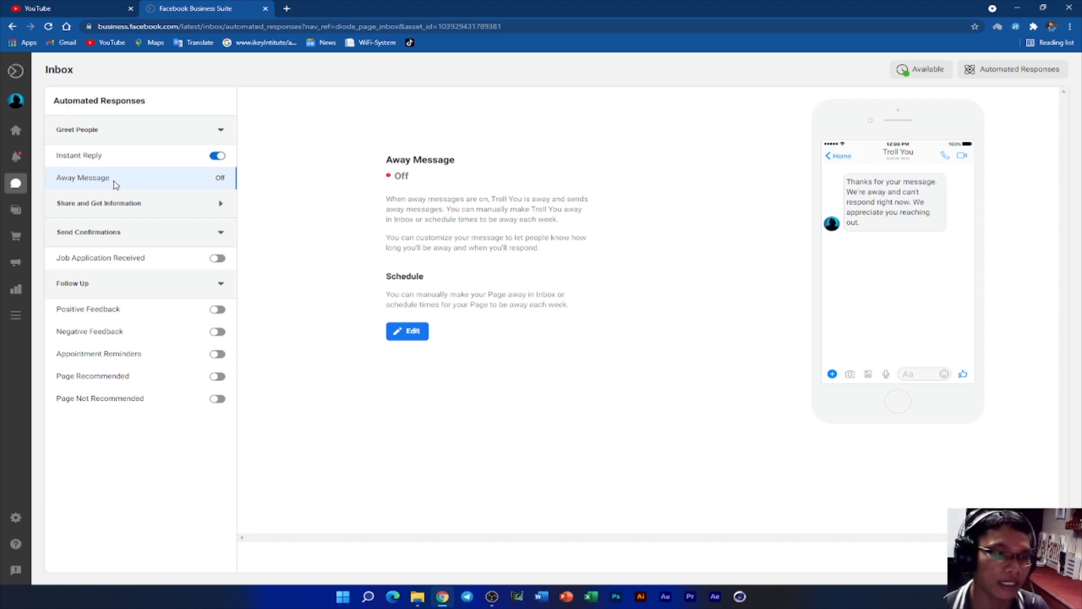
left_click(410, 333)
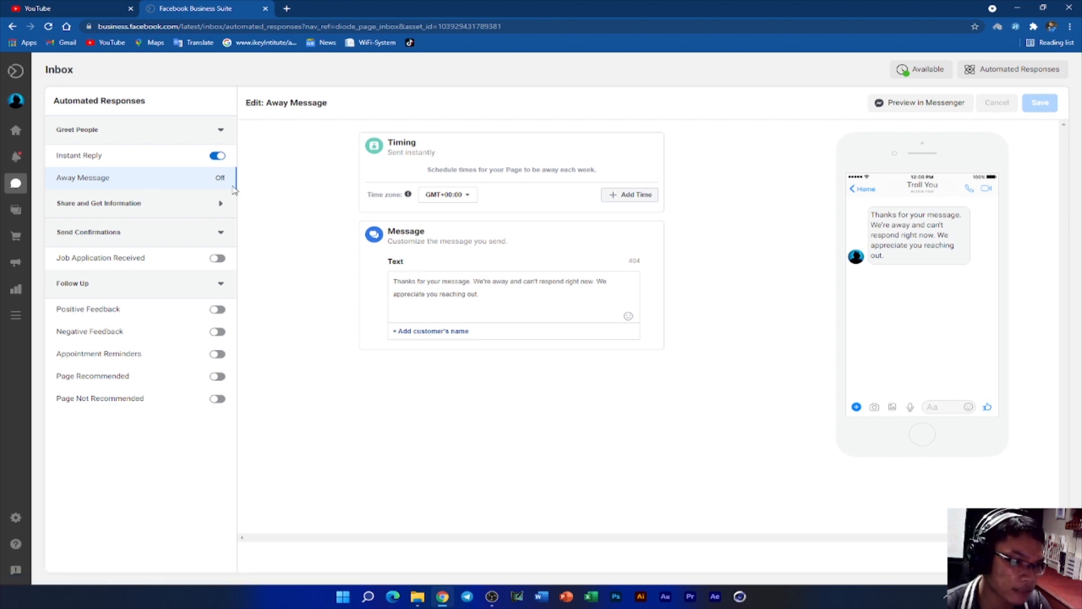
Turn on Frequently Asked Questions under Share and Get Information and open its questions for editing
left_click(219, 210)
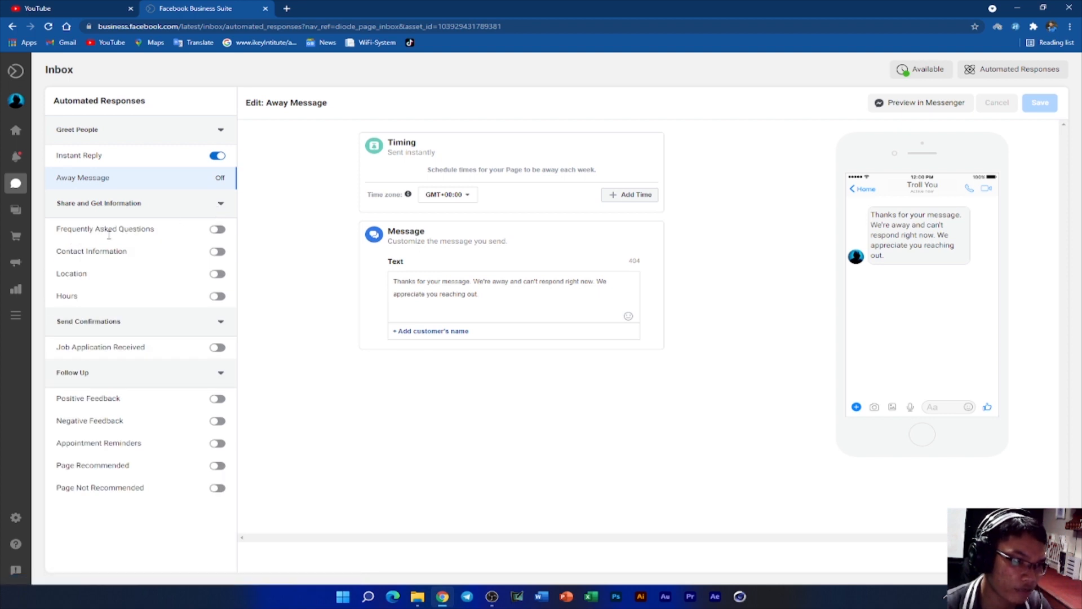
left_click(215, 231)
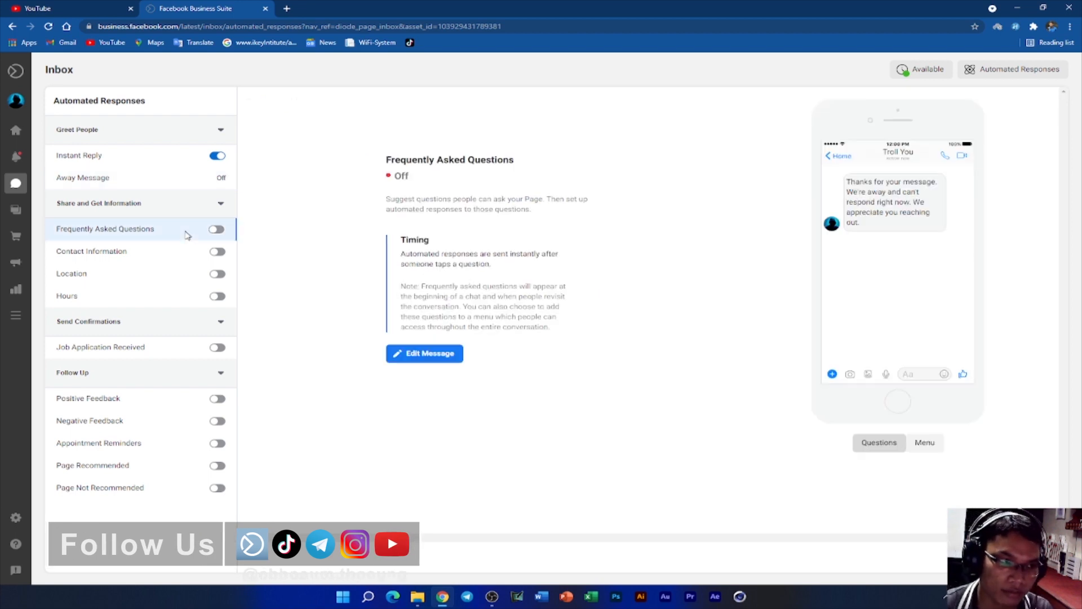
left_click(216, 230)
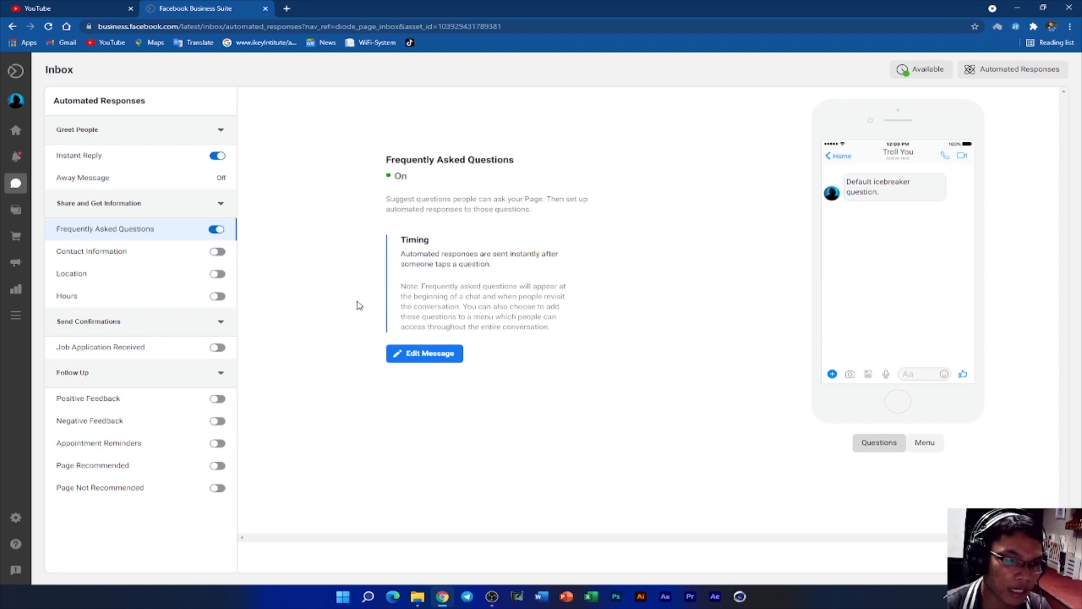
left_click(426, 354)
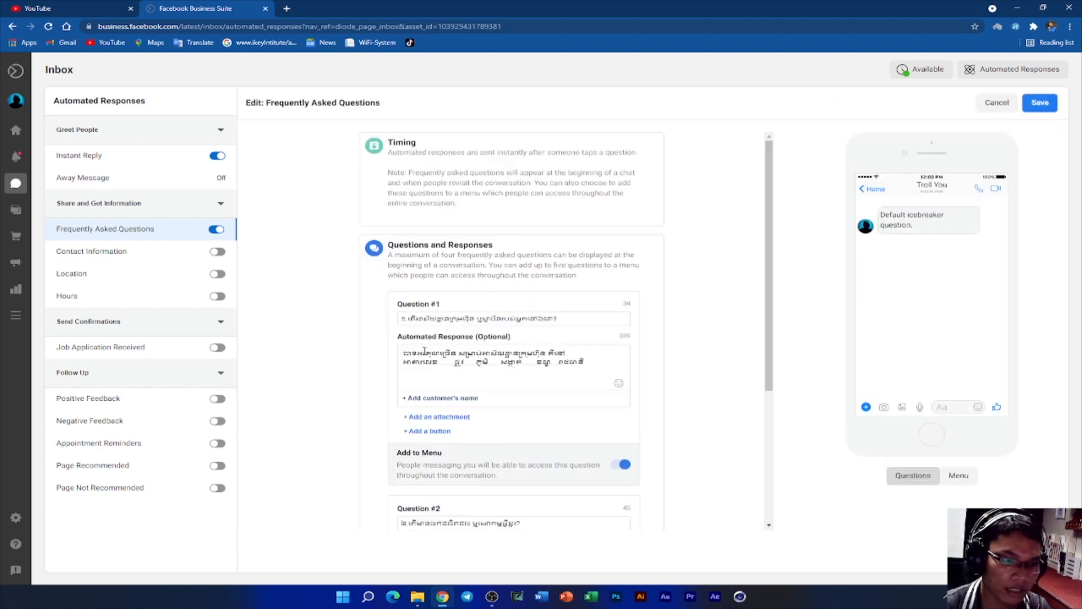
Review Question #1 and Question #2 with their automated responses, highlighting the response to Question #1
scroll(436, 340, "down", 4)
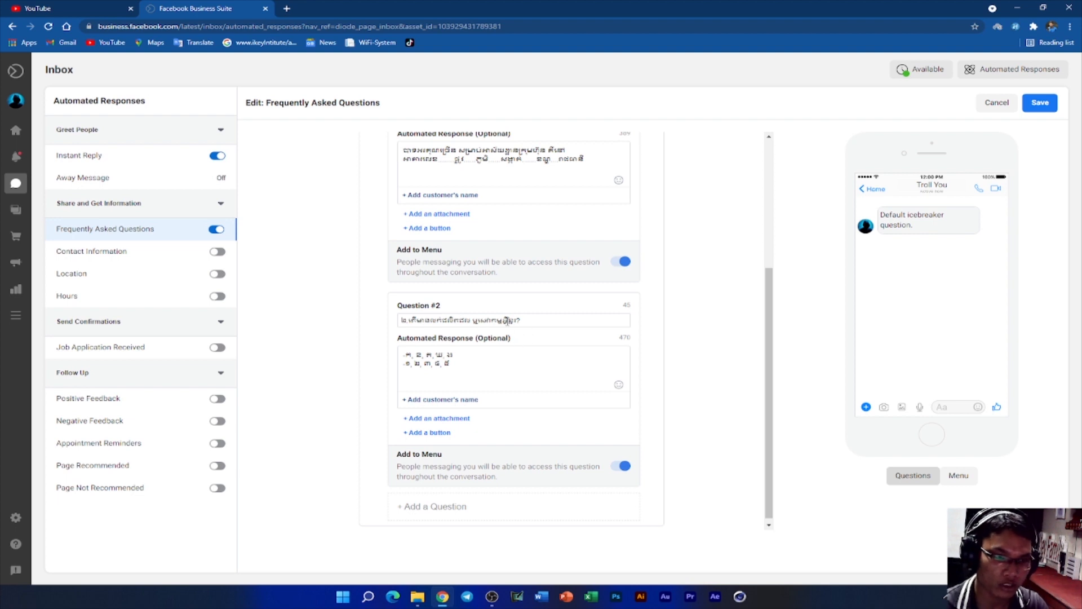
scroll(510, 320, "up", 4)
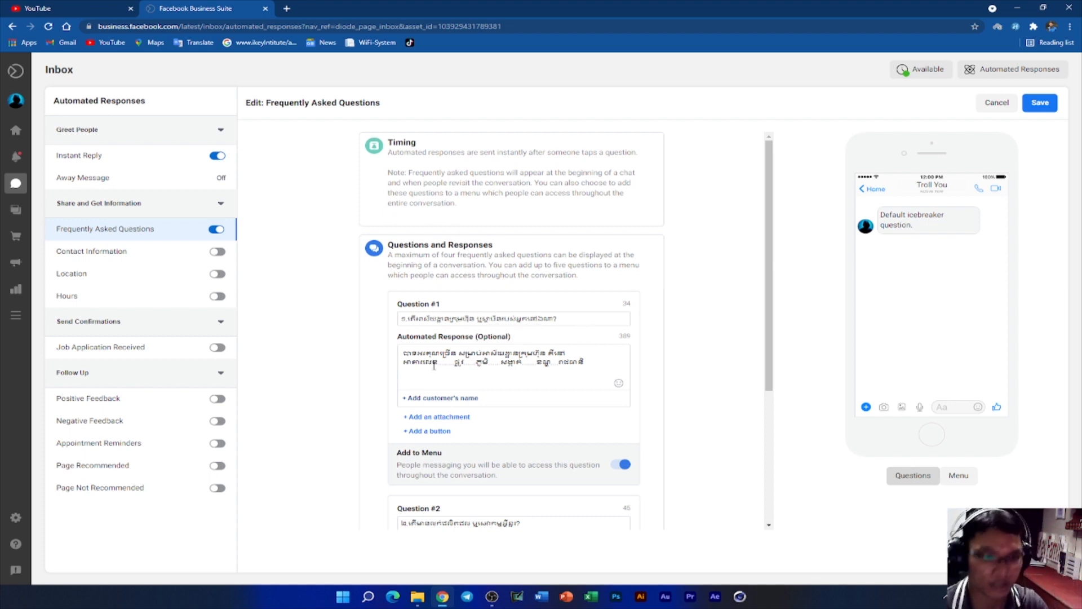
left_click_drag(406, 354, 429, 356)
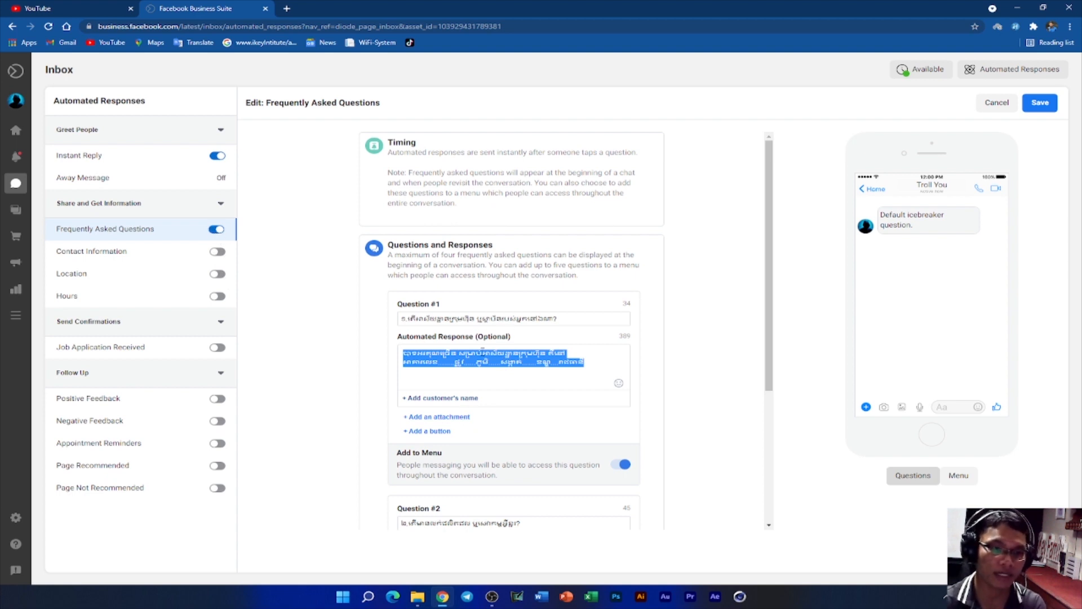
scroll(484, 336, "down", 4)
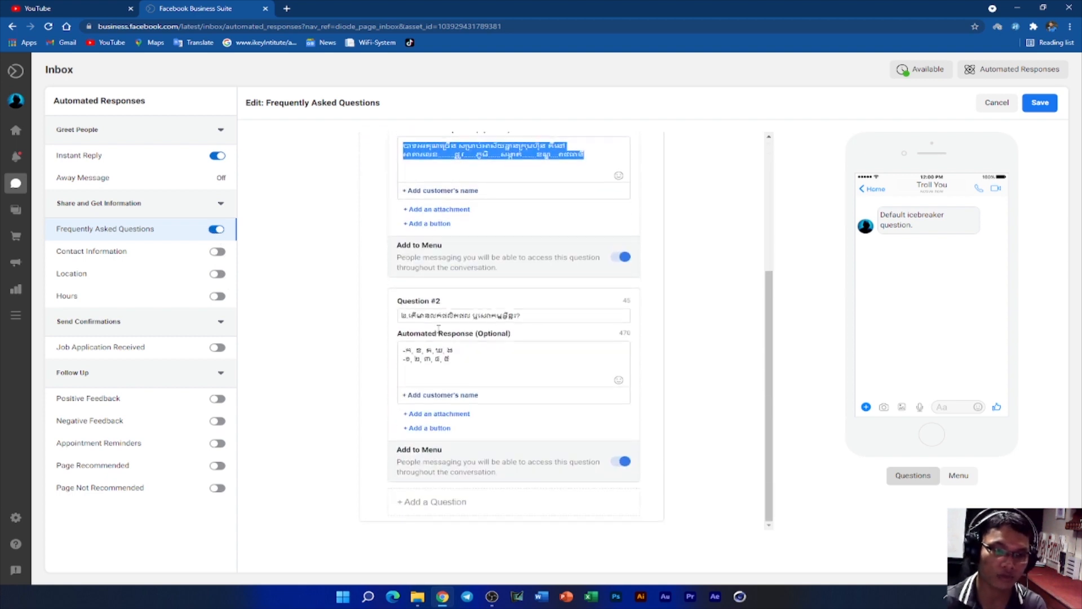
scroll(453, 278, "up", 3)
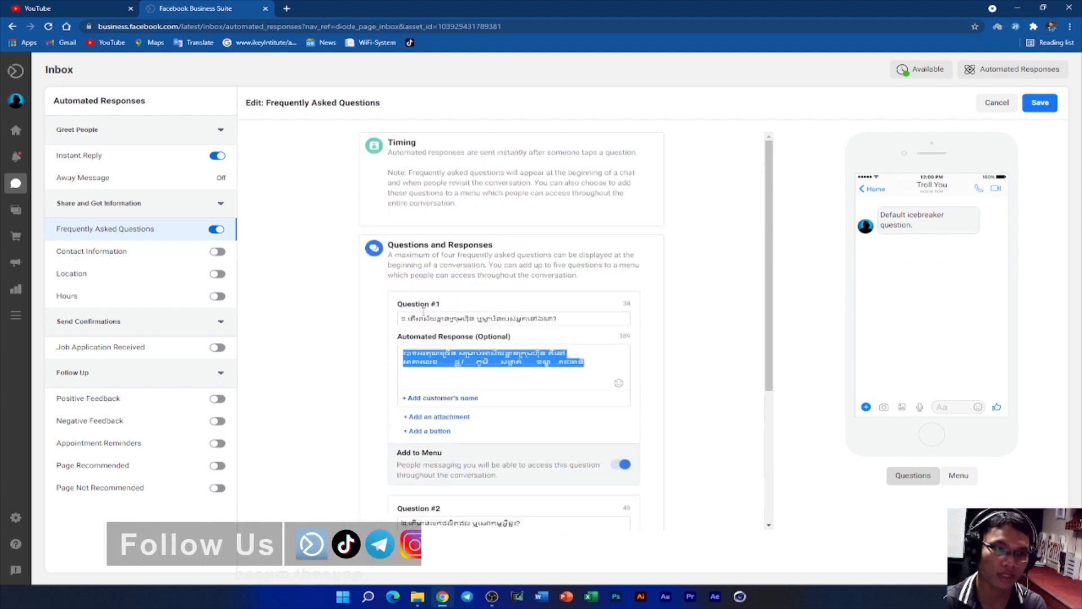
scroll(424, 306, "down", 3)
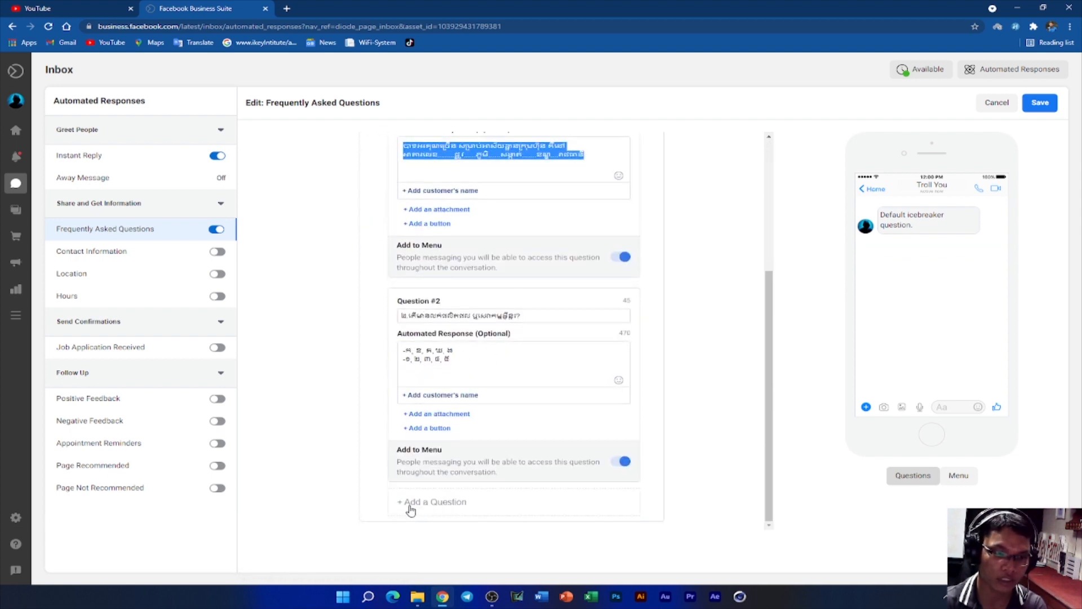
Add a blank third question to the Frequently Asked Questions and save the responses
left_click(429, 504)
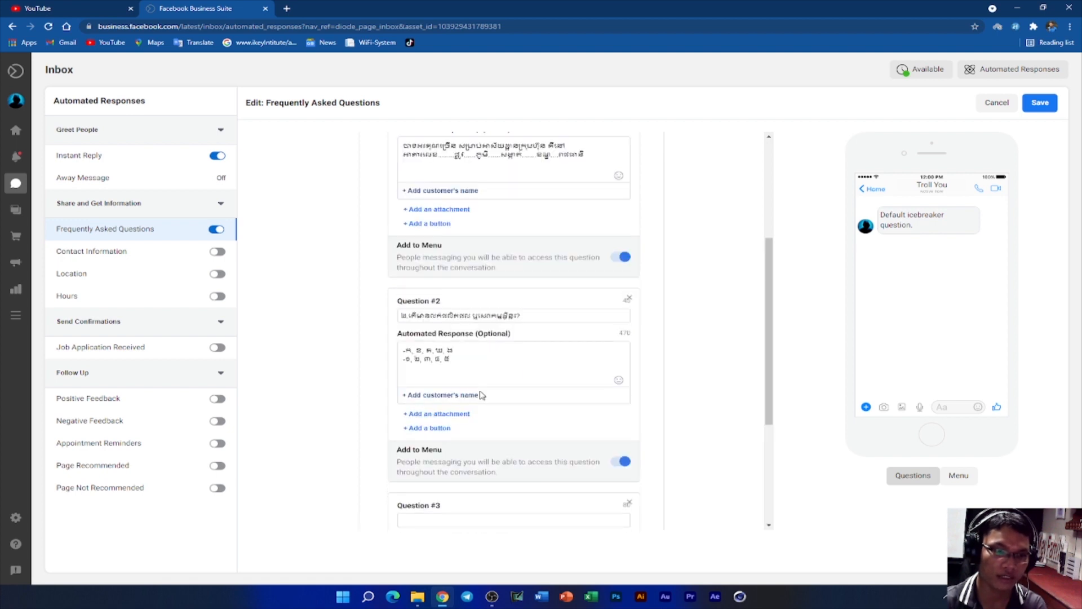
scroll(458, 427, "down", 3)
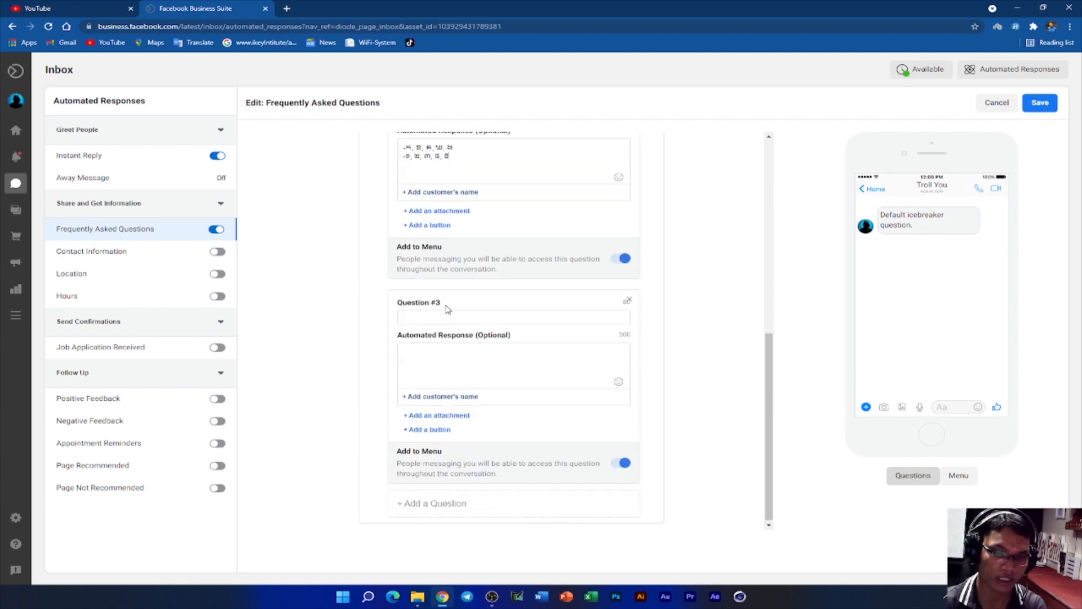
scroll(468, 282, "up", 5)
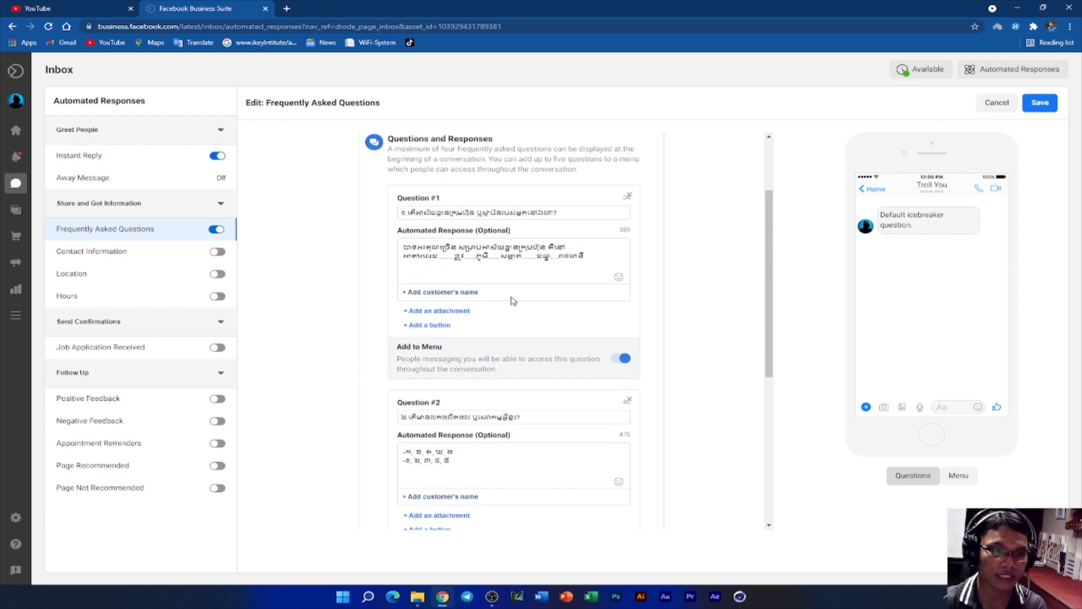
left_click(1039, 104)
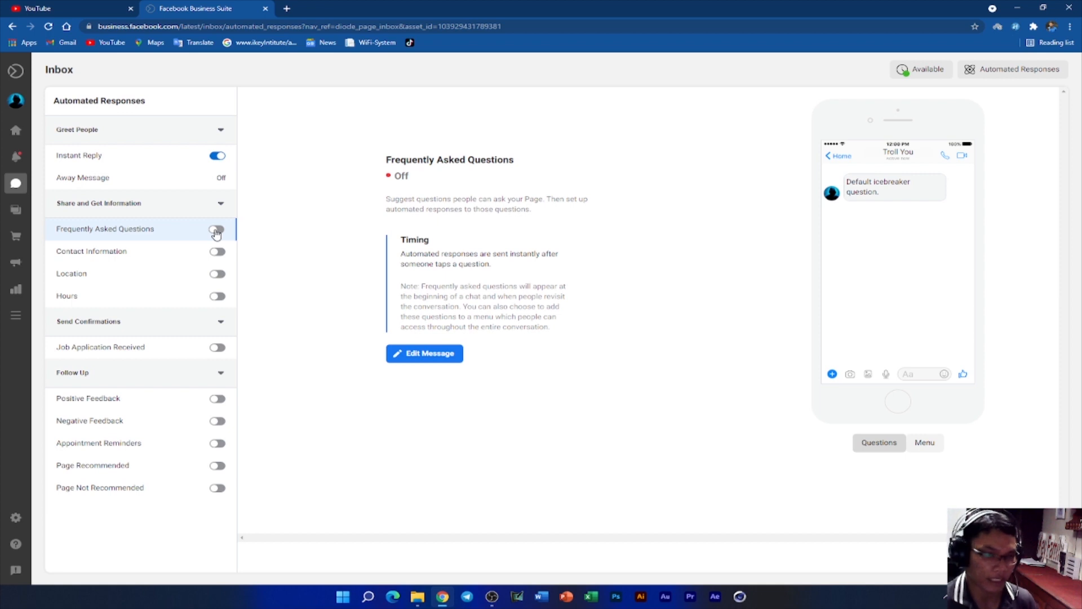
Preview the Frequently Asked Questions as a chat menu, and return to the Page Settings
left_click(925, 443)
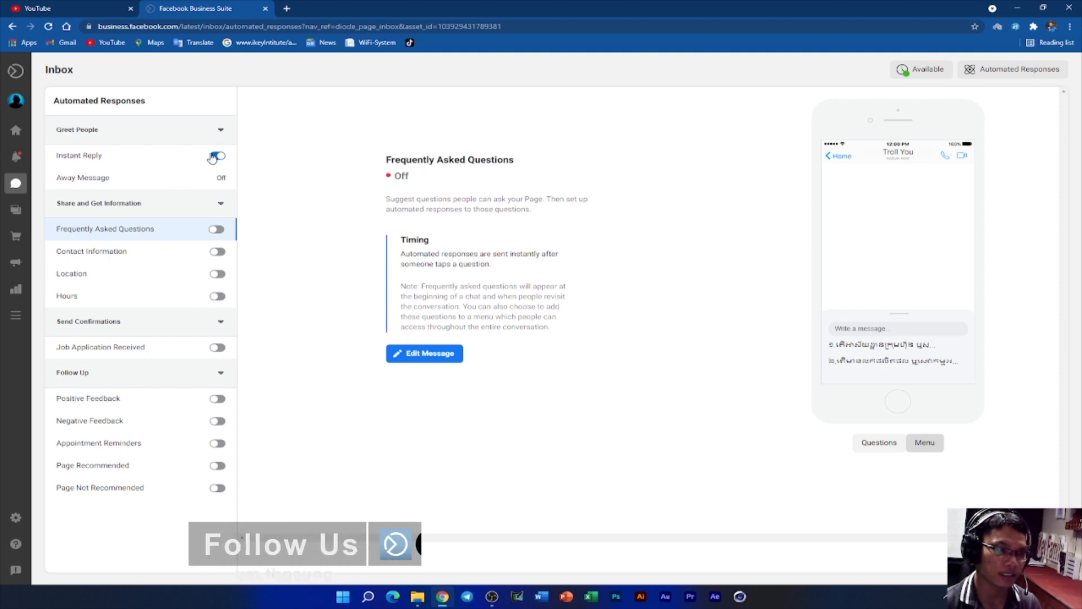
left_click(12, 27)
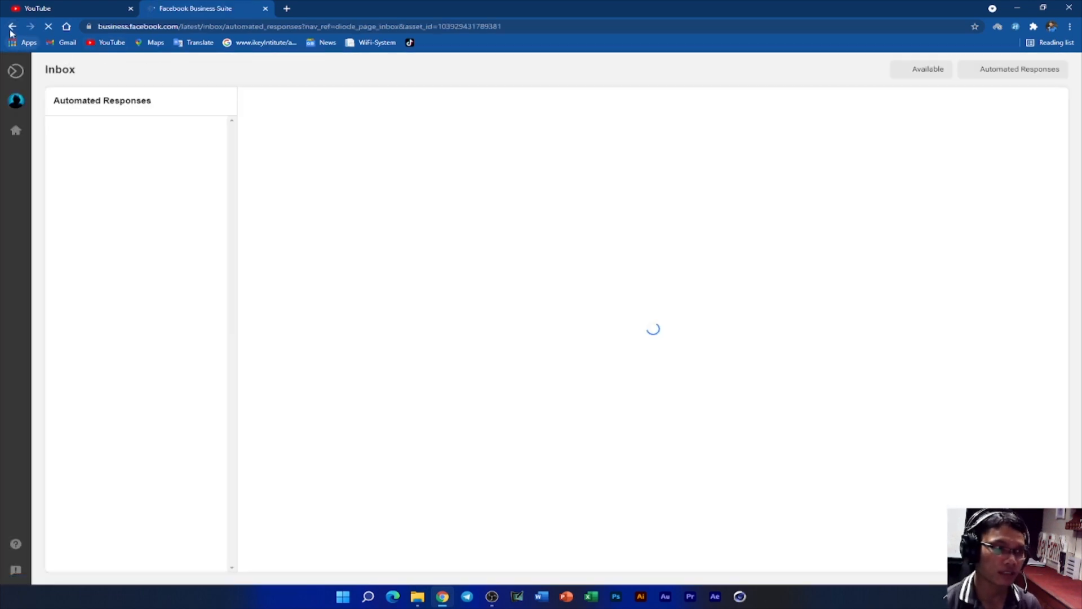
left_click(11, 27)
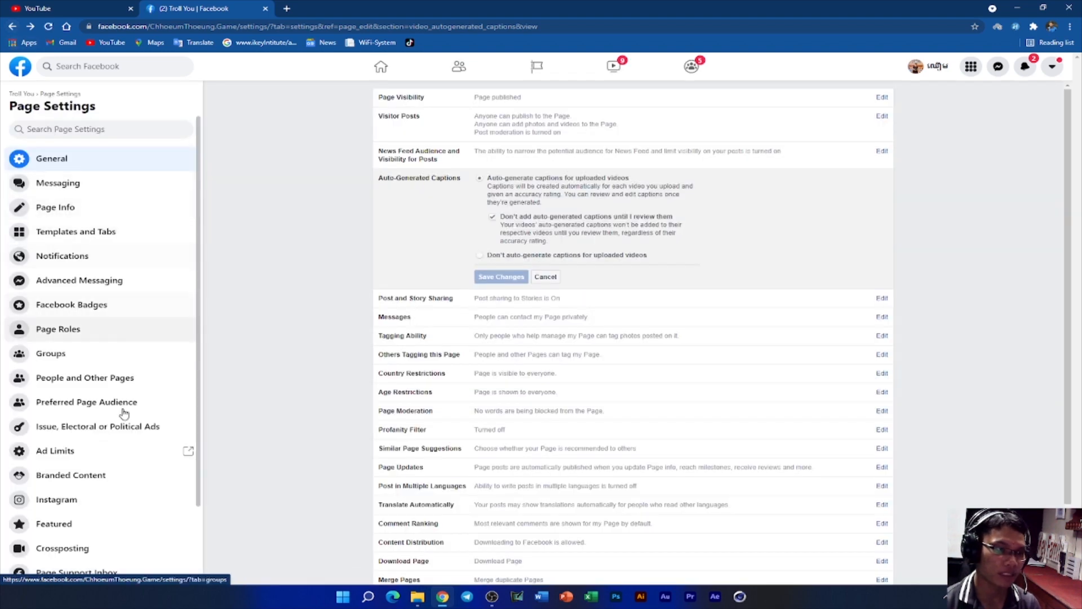
View the Messaging, Page Info, and Templates and Tabs sections of the Page Settings
left_click(80, 189)
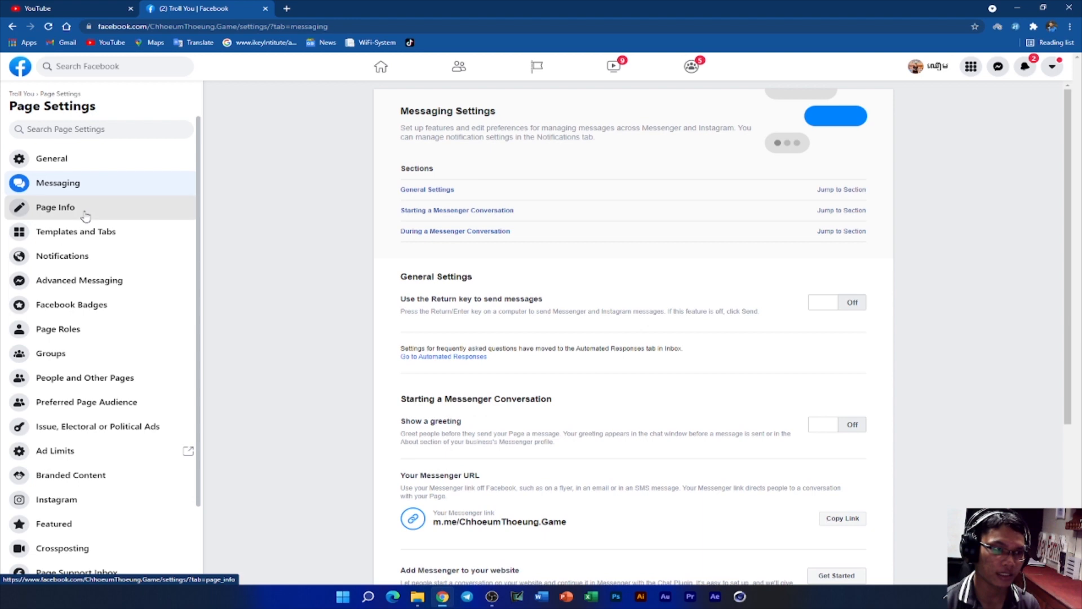
left_click(86, 216)
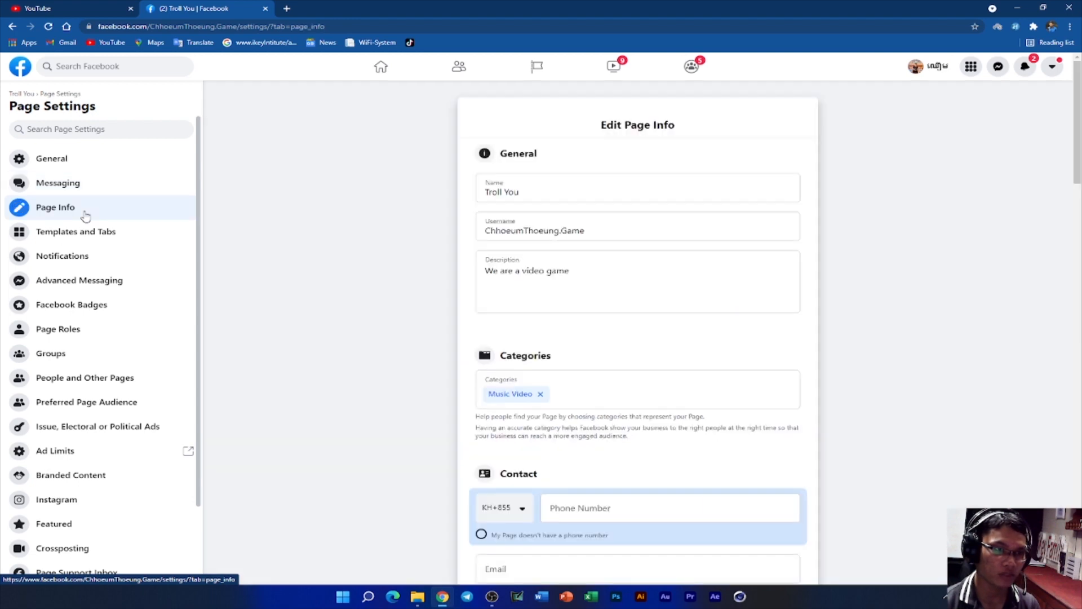
left_click(76, 243)
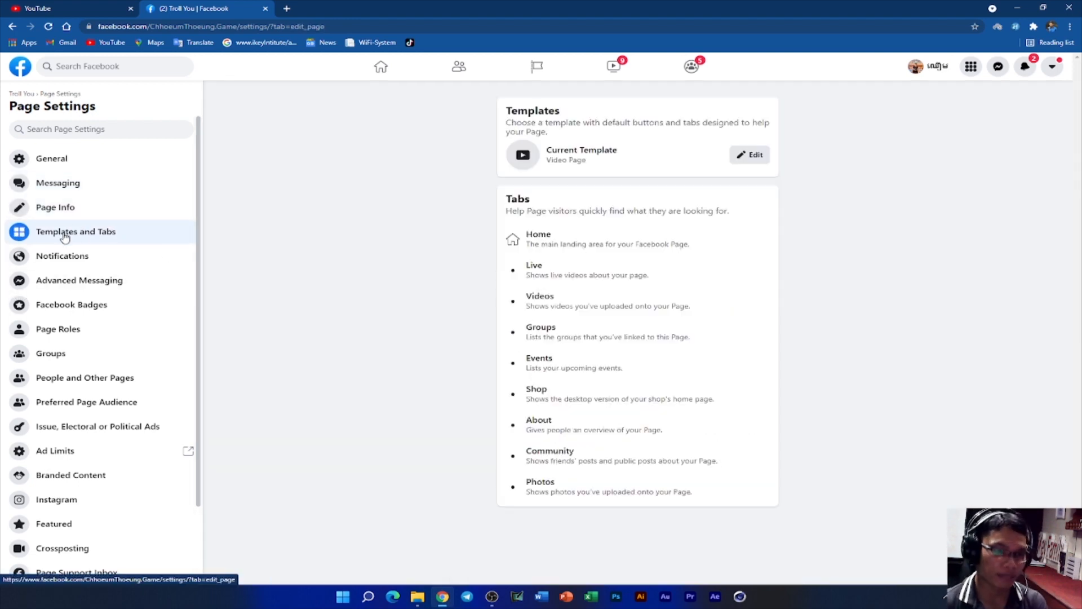
Review the templates available for the Page and leave the current template selected
left_click(755, 156)
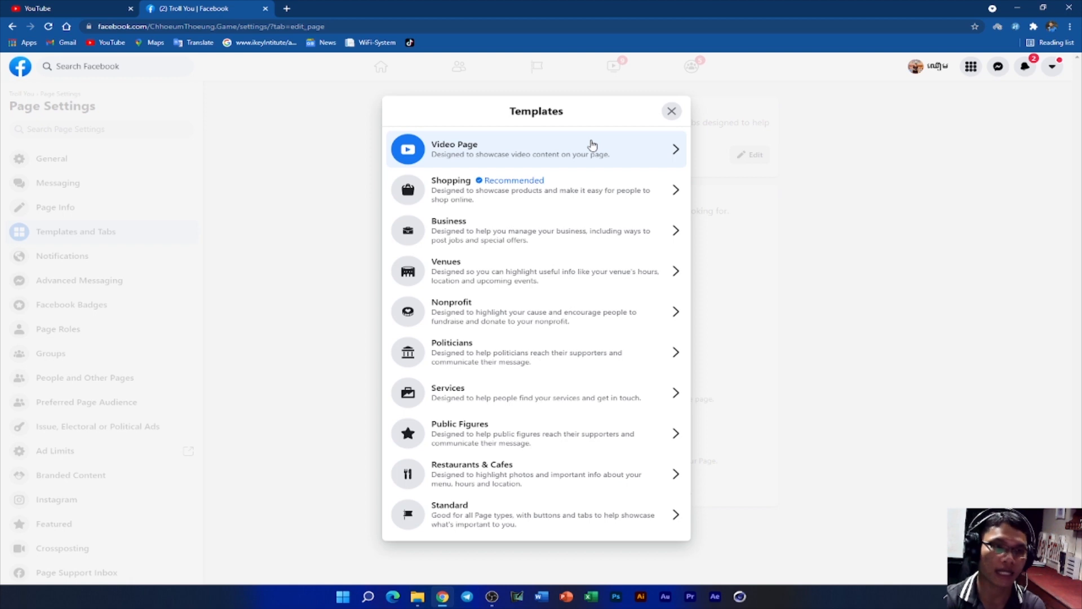
left_click(672, 111)
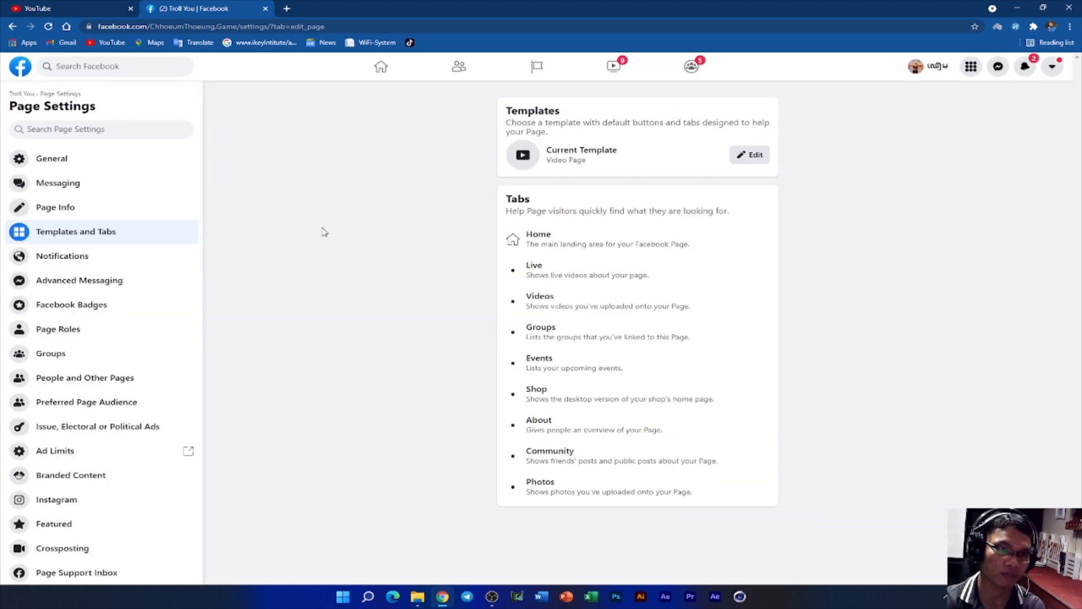
View the Page's notification settings, including the global and Page interaction options, and check the account's notifications
left_click(89, 257)
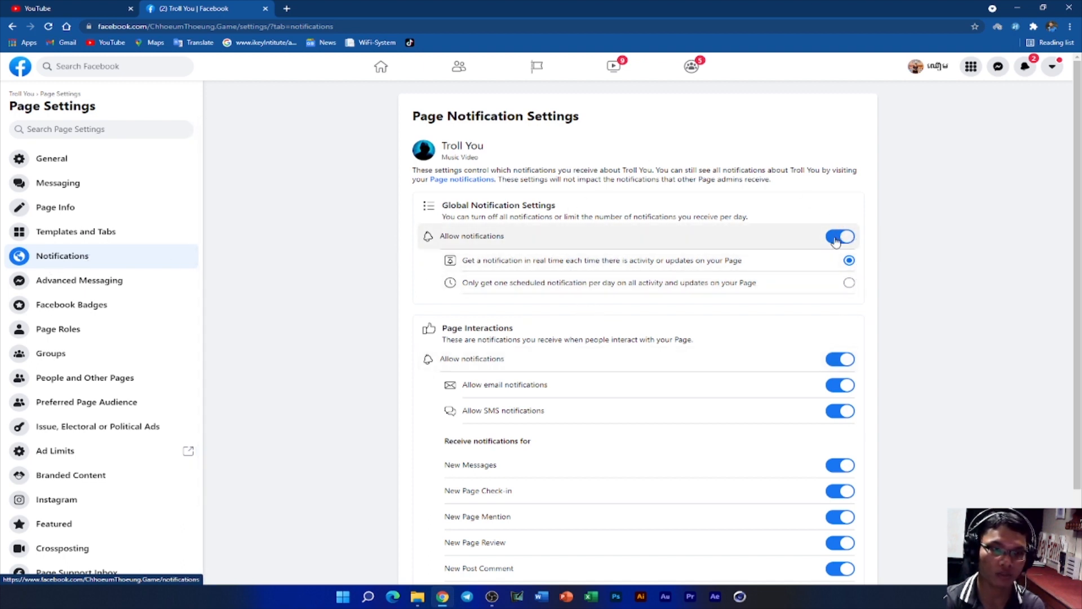
scroll(837, 239, "down", 2)
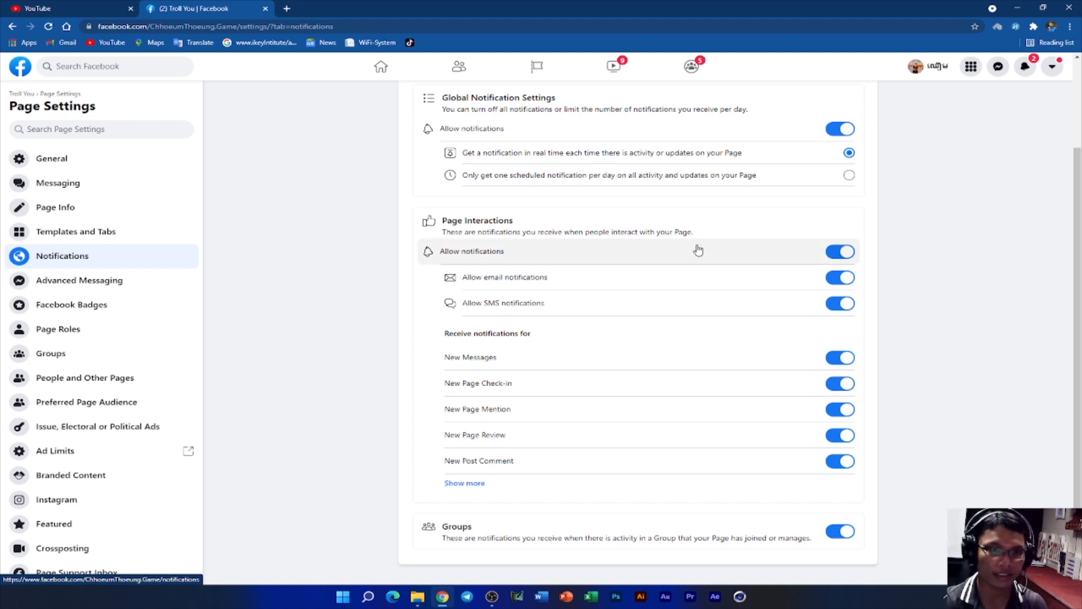
left_click(1026, 66)
left_click(1026, 66)
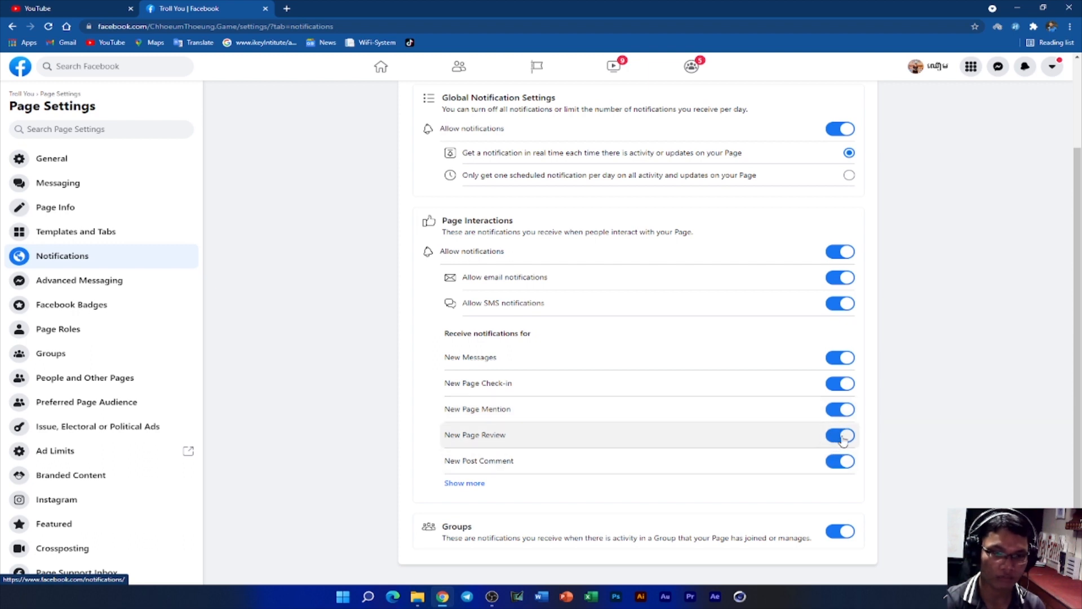
Expand the full list of Page interaction notification types and compare it with the account's recent notifications
left_click(474, 483)
scroll(515, 420, "down", 3)
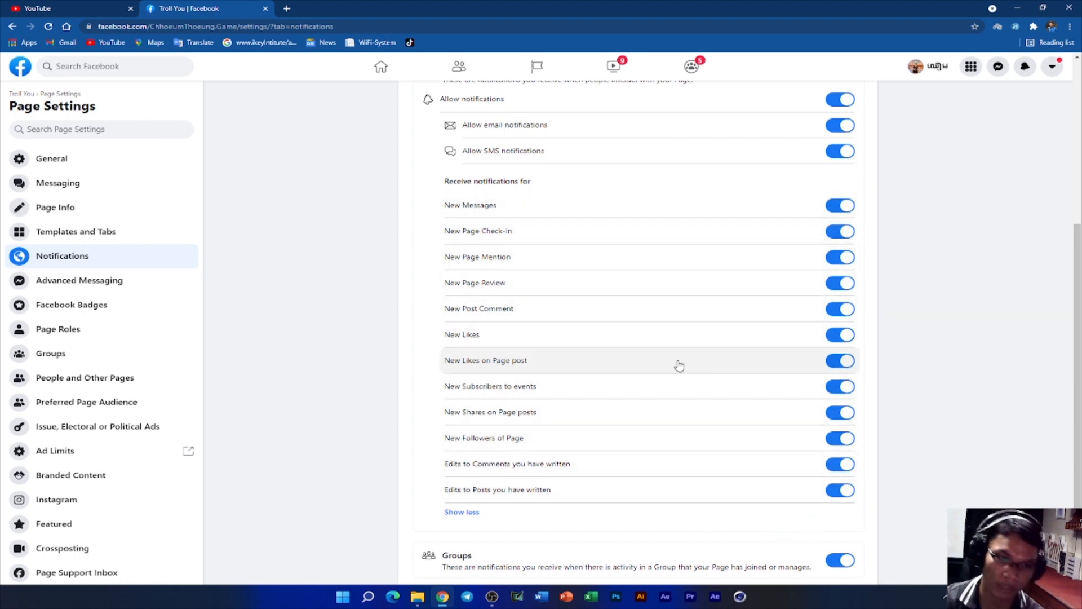
left_click(1025, 67)
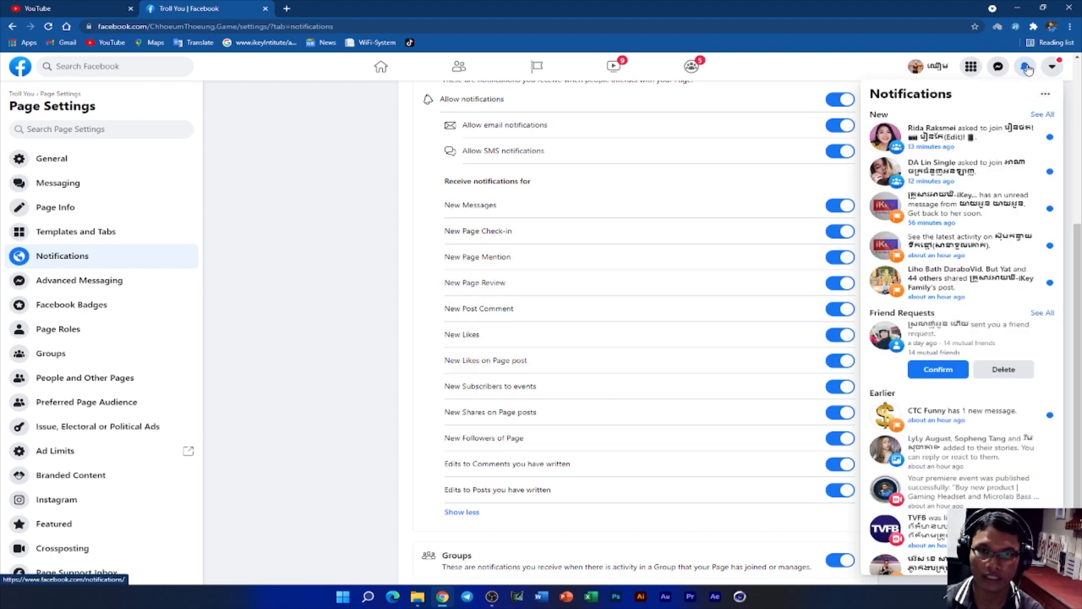
left_click(1024, 70)
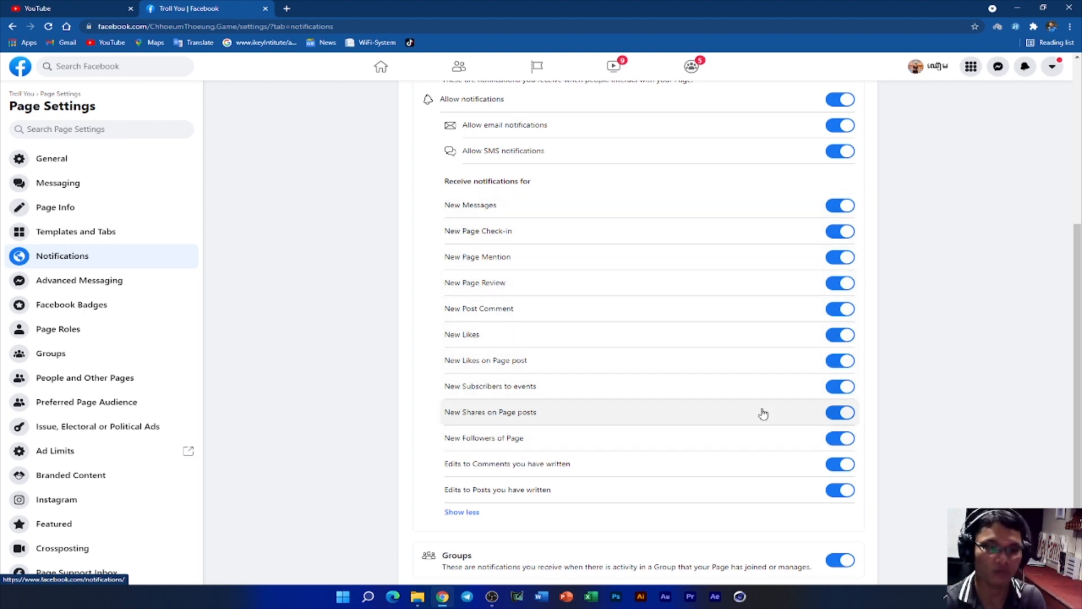
scroll(608, 230, "up", 5)
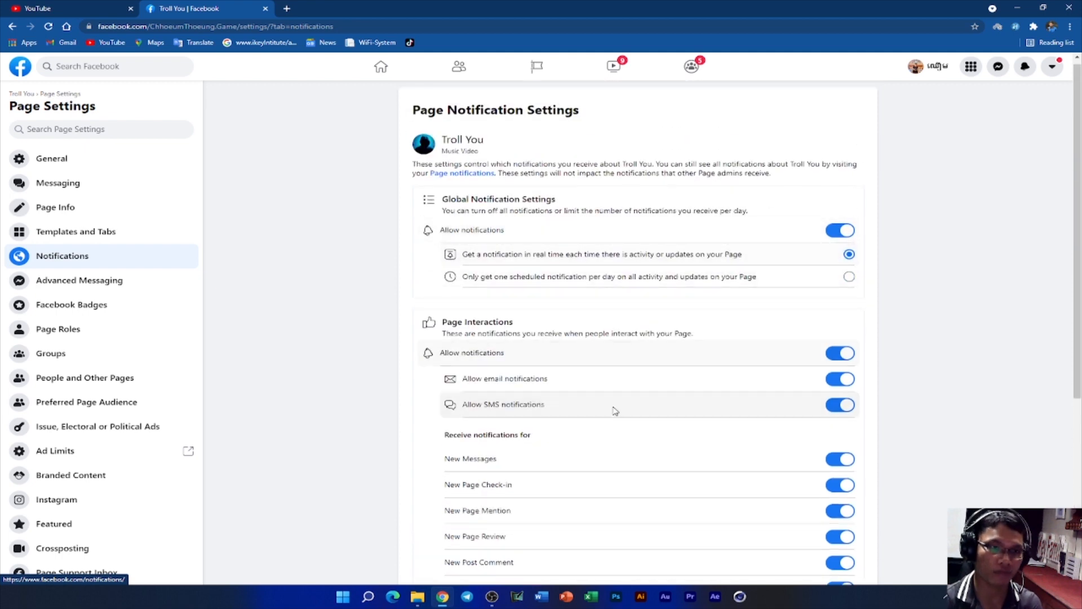
Go to the Page Roles settings and choose a friend for a new Page role
left_click(71, 335)
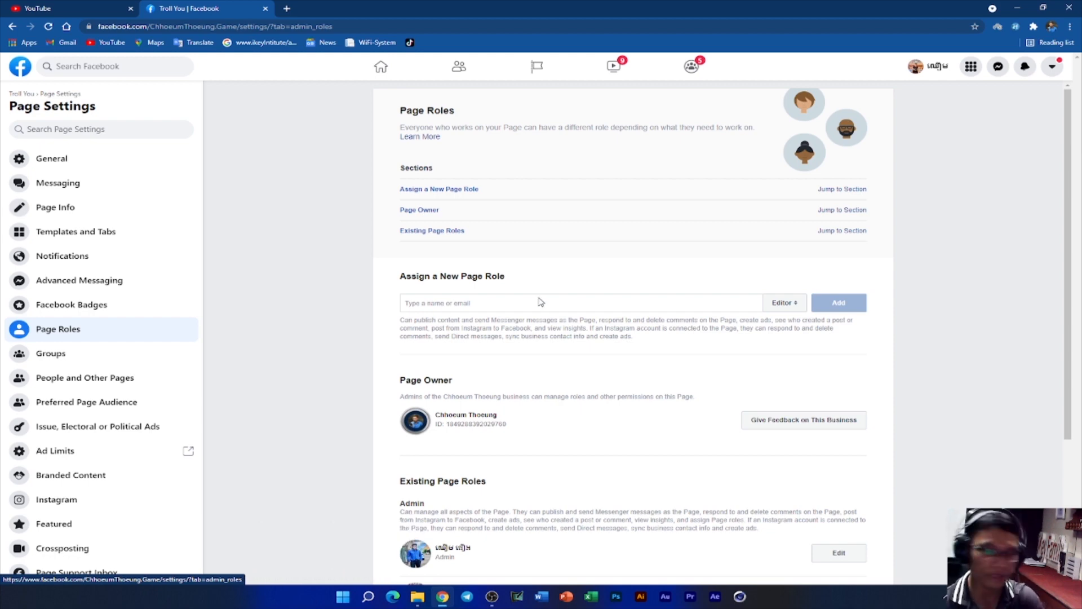
left_click_drag(401, 278, 514, 278)
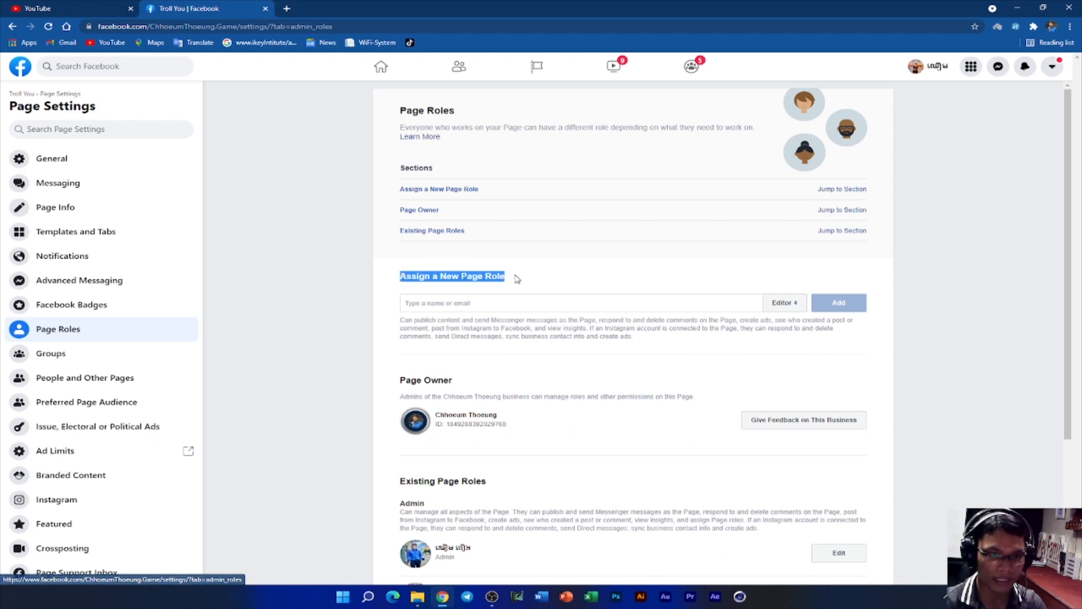
left_click(463, 305)
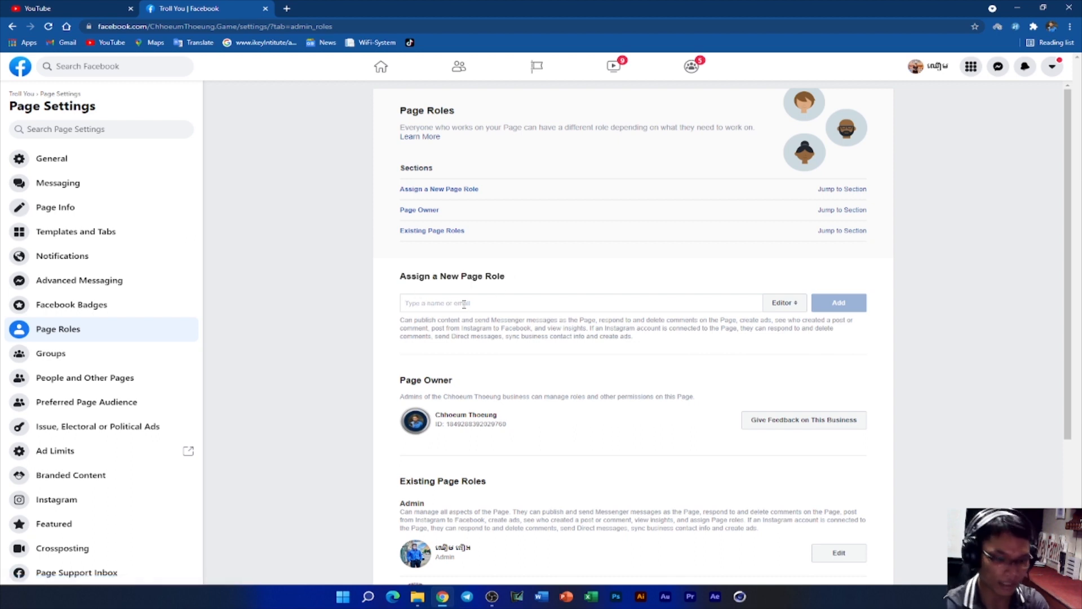
type("ឈឿ")
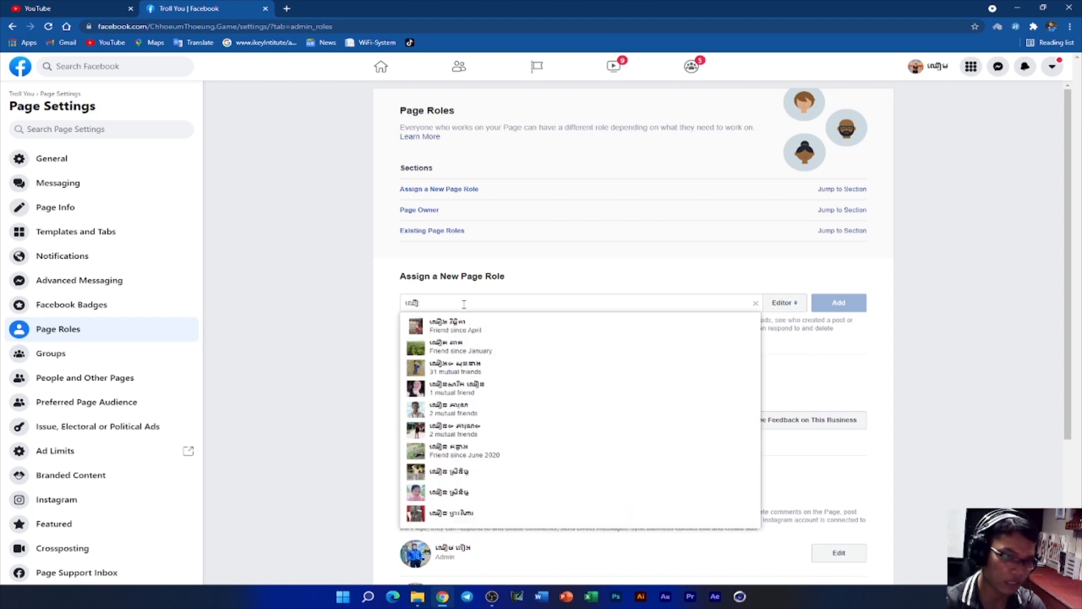
left_click(454, 347)
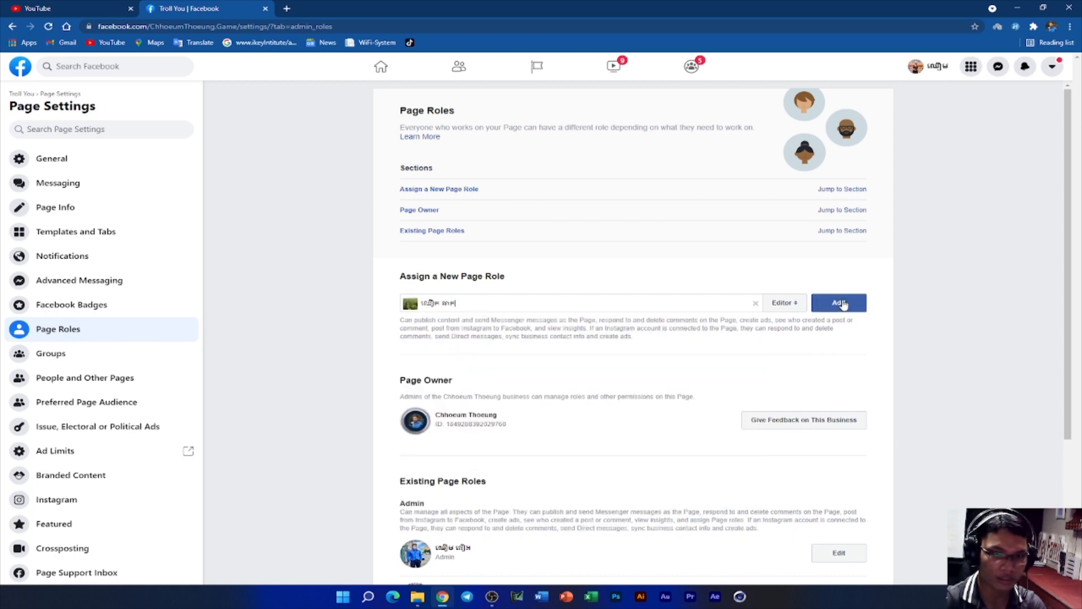
Review the role types that can be assigned to the chosen person, keeping Editor selected
left_click(786, 304)
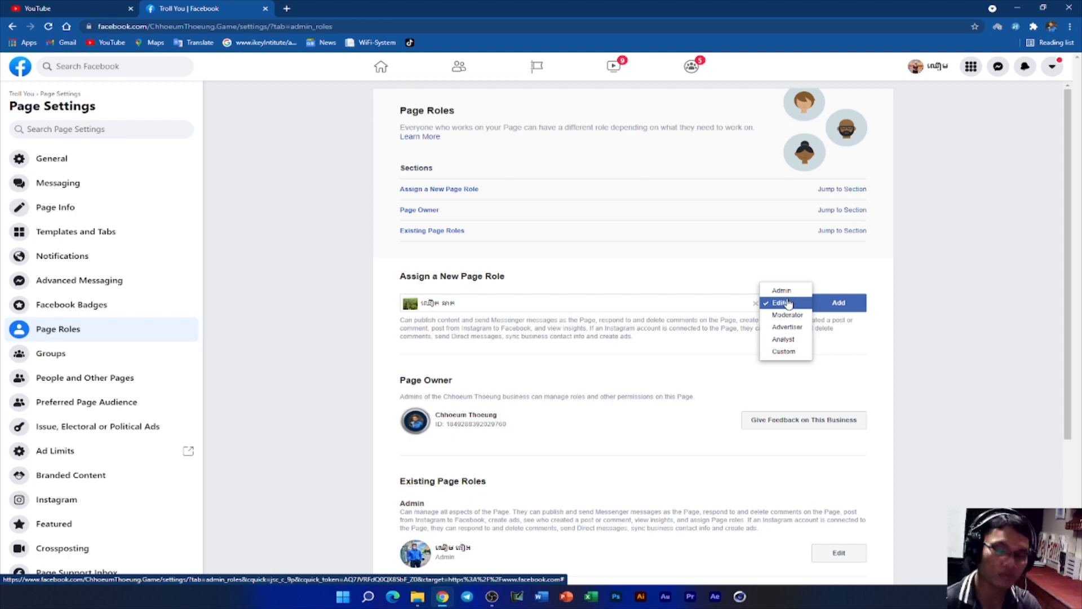
left_click(788, 304)
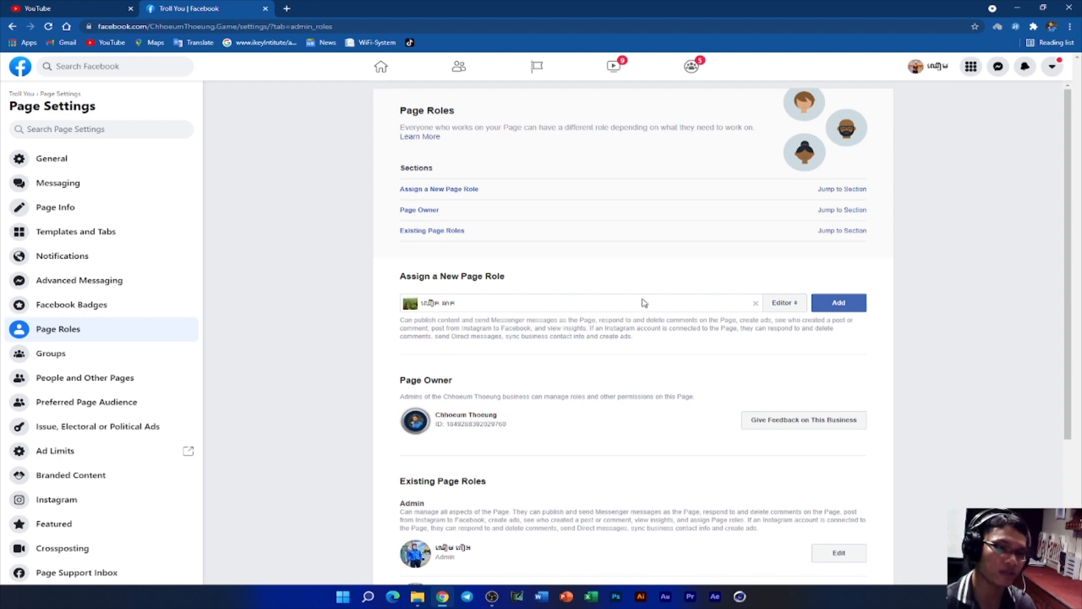
left_click(787, 303)
left_click(785, 303)
Try to add the chosen person as Editor, dismiss the password request, and clear the name field
left_click(845, 307)
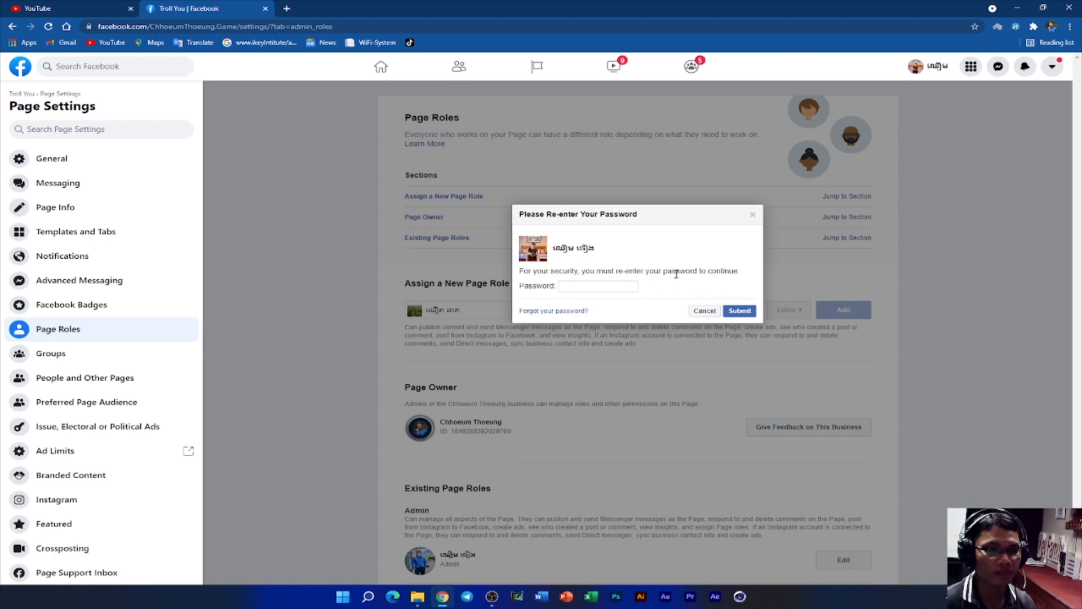
left_click(588, 286)
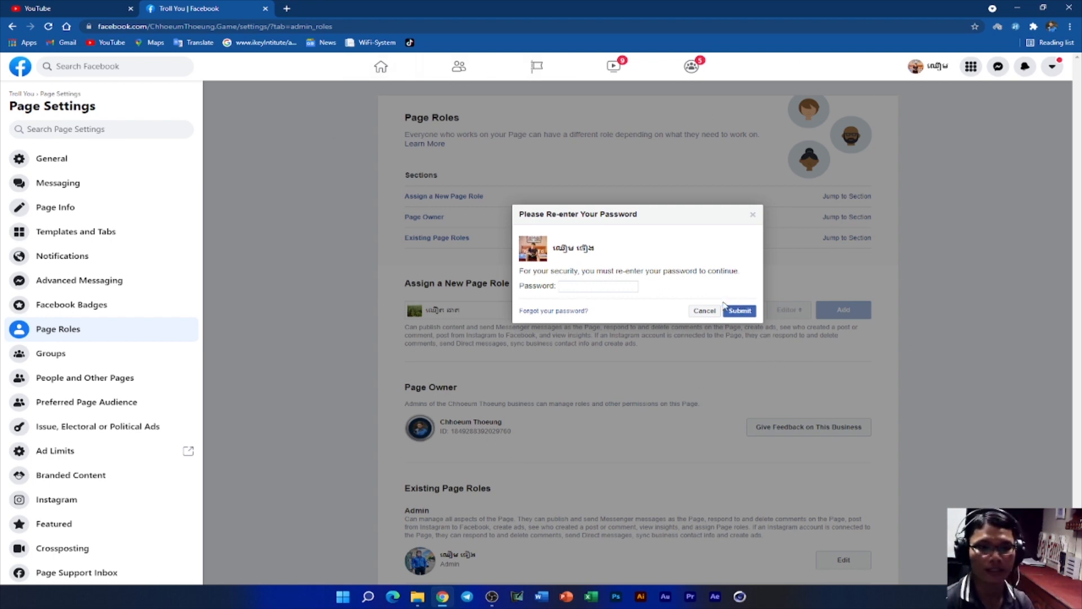
left_click(753, 215)
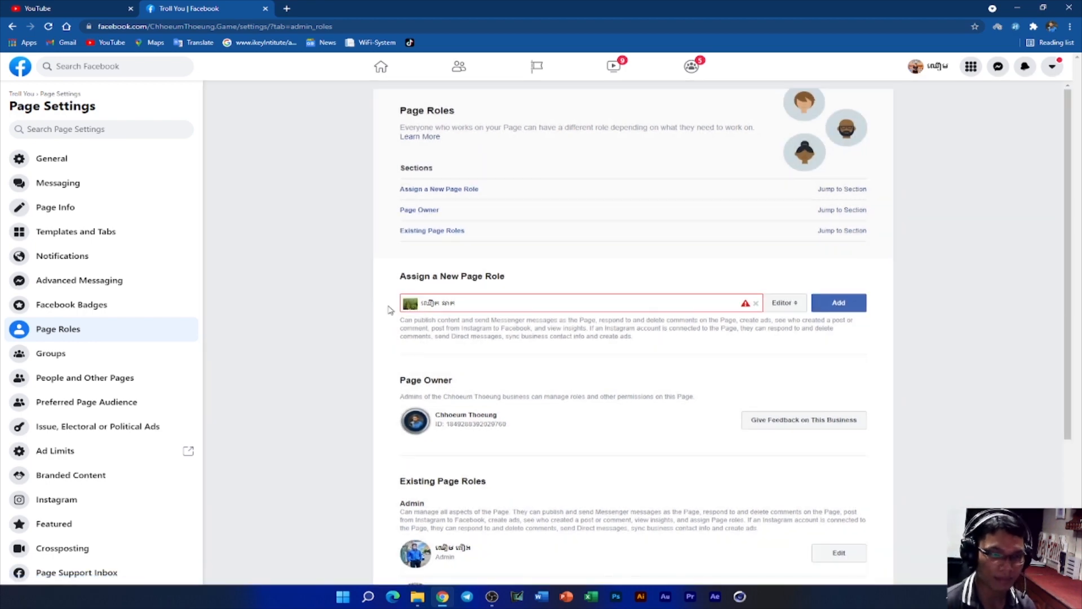
left_click_drag(467, 300, 413, 313)
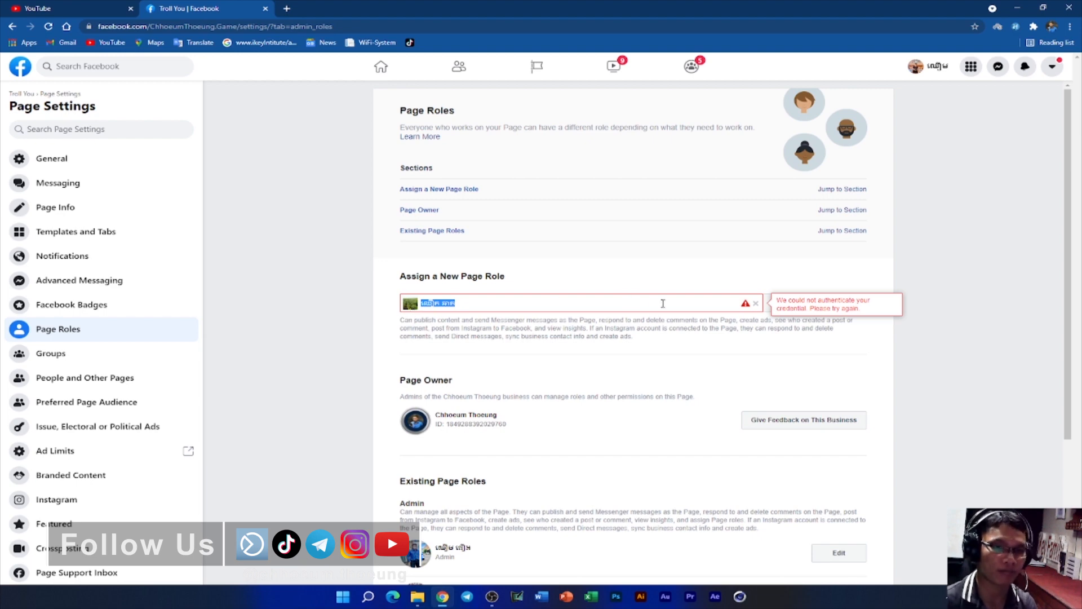
left_click(756, 303)
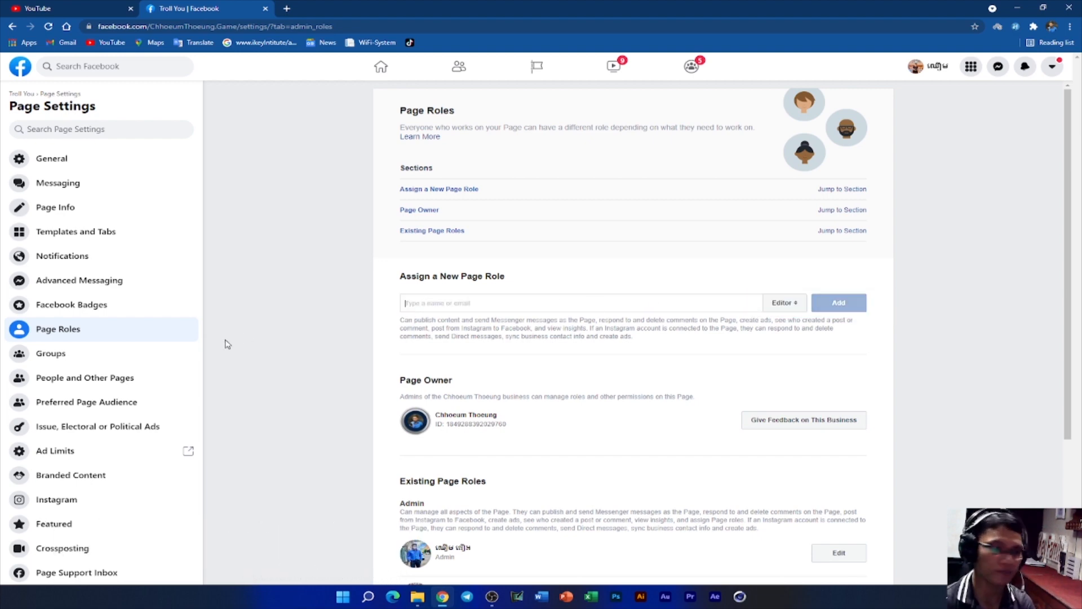
View the Groups settings, highlighting the linked groups' description and the names of the two group admins
scroll(121, 346, "down", 2)
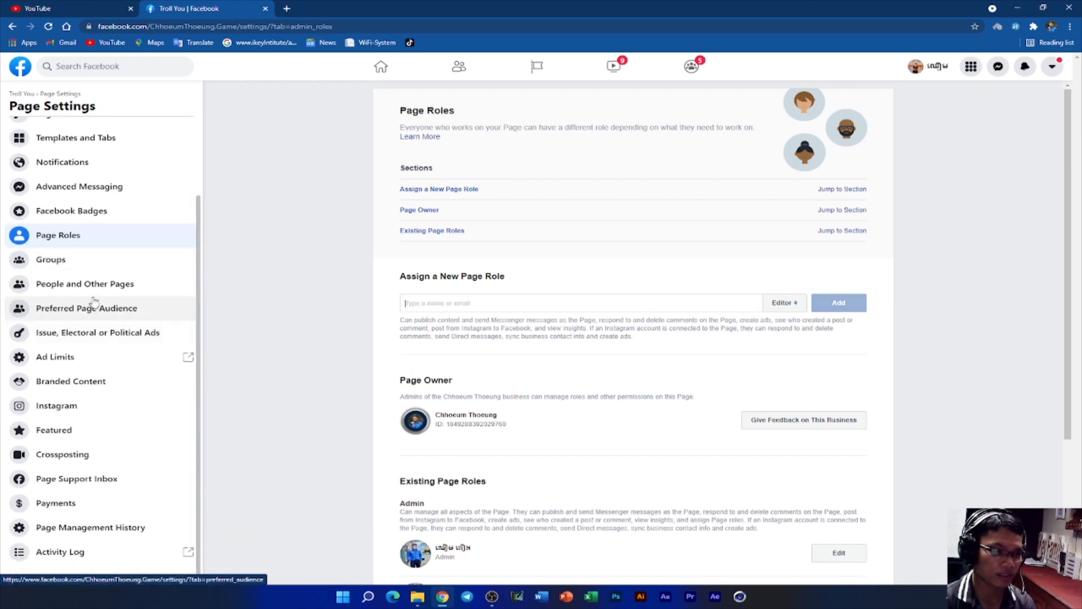
left_click(63, 264)
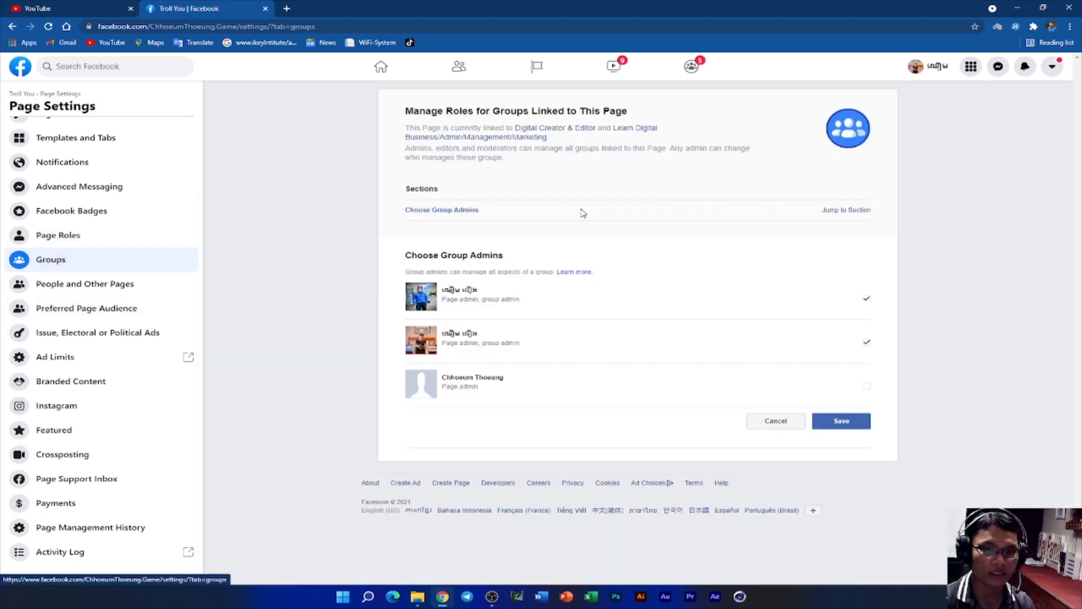
left_click_drag(404, 125, 628, 176)
left_click(628, 176)
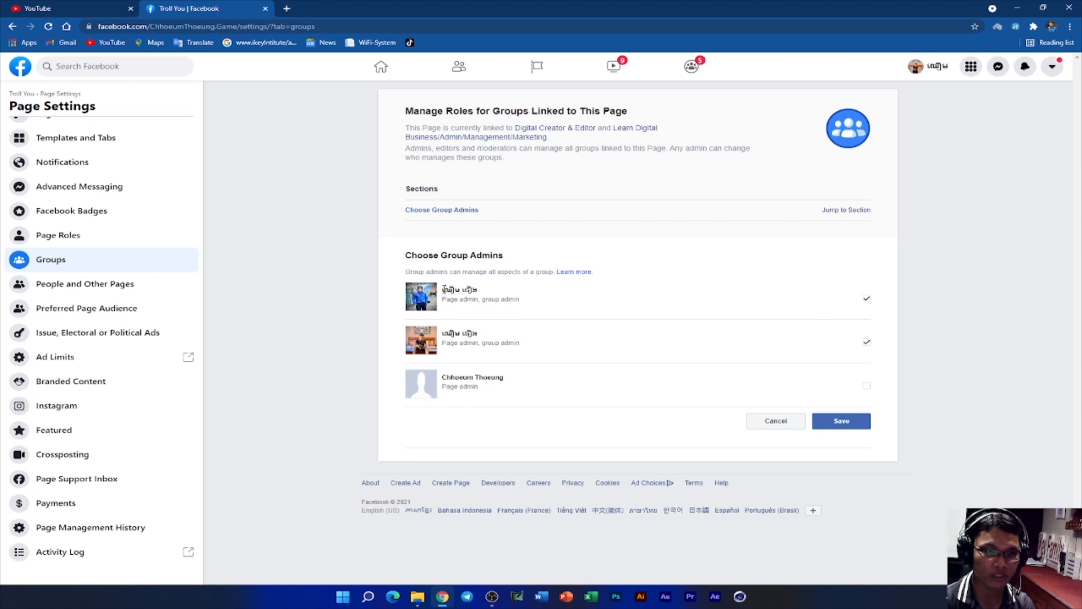
left_click_drag(443, 290, 490, 293)
left_click_drag(444, 335, 490, 337)
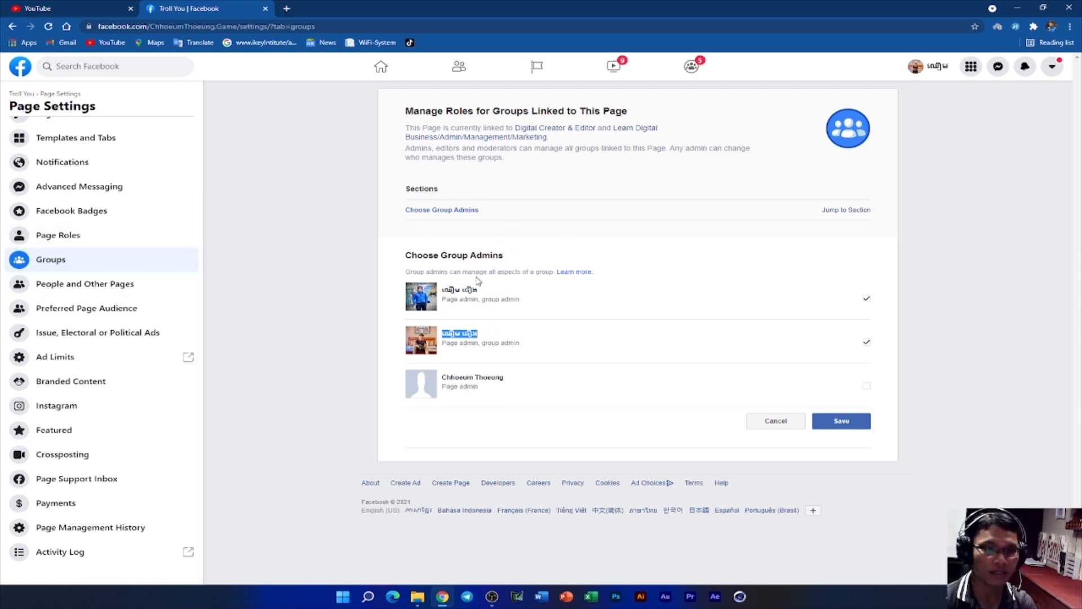
Deselect both current group admins under Choose Group Admins and select them again without saving
left_click(866, 342)
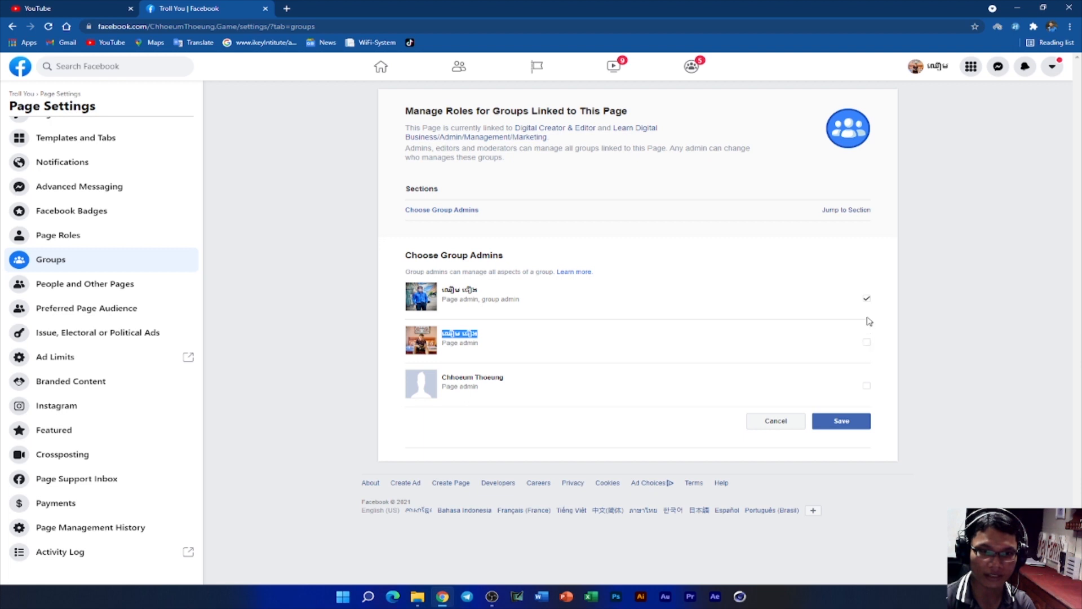
left_click(518, 345)
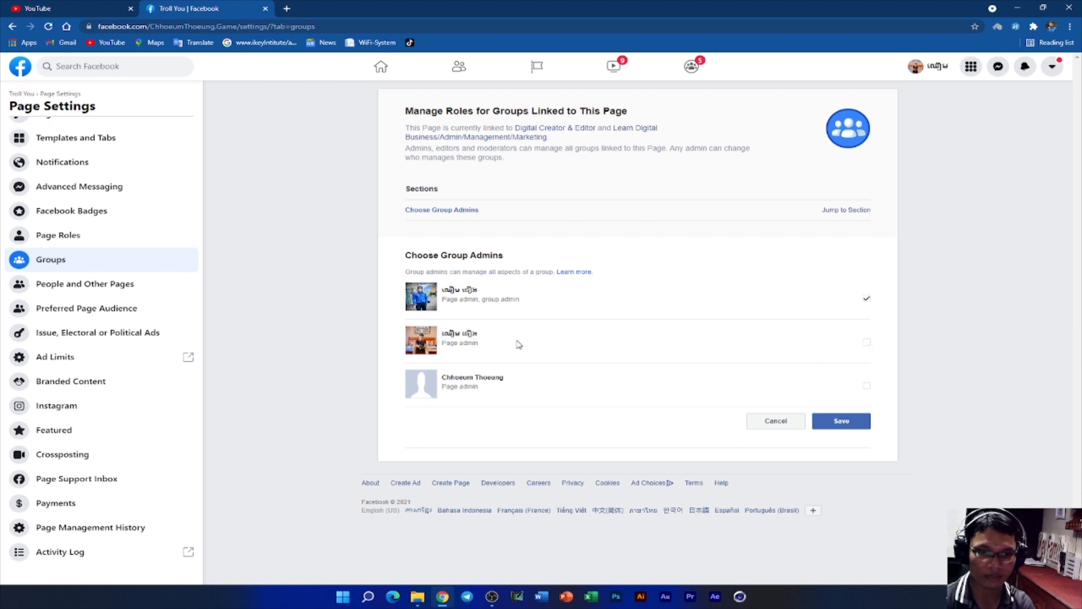
left_click(866, 302)
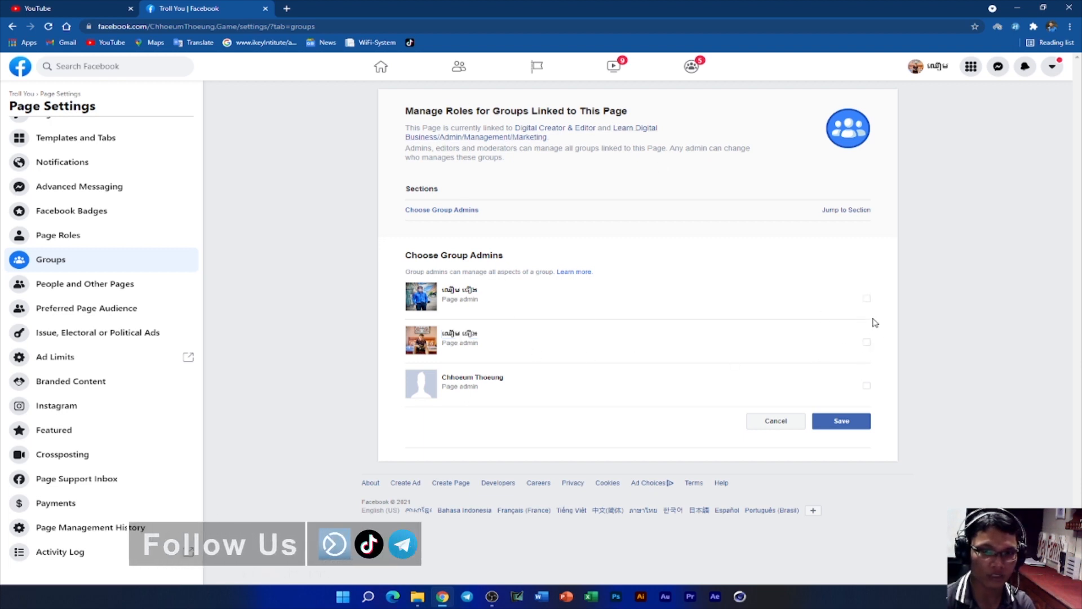
left_click(867, 301)
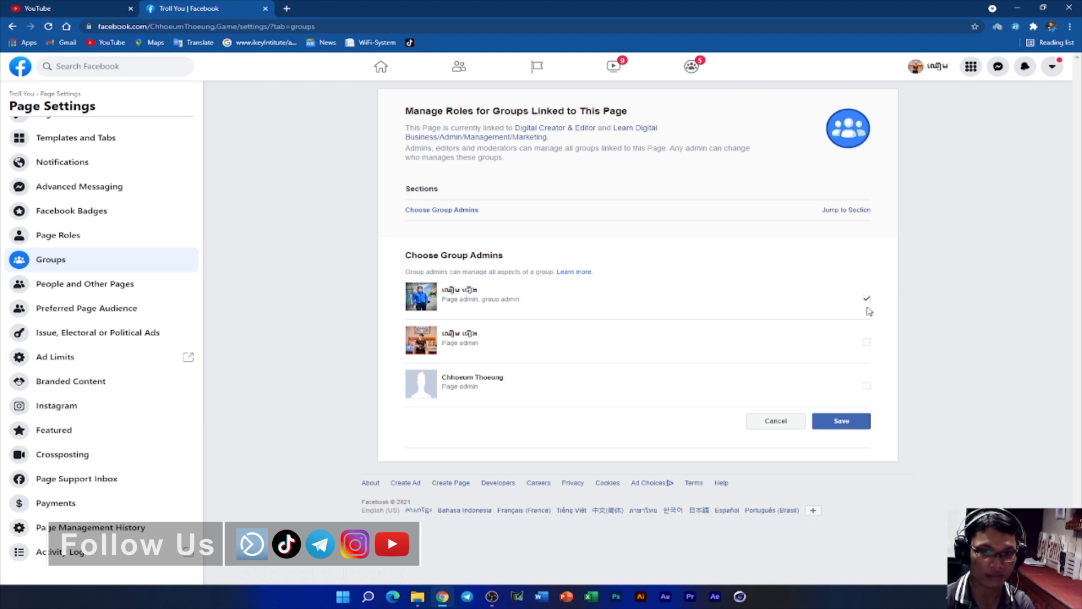
left_click(867, 342)
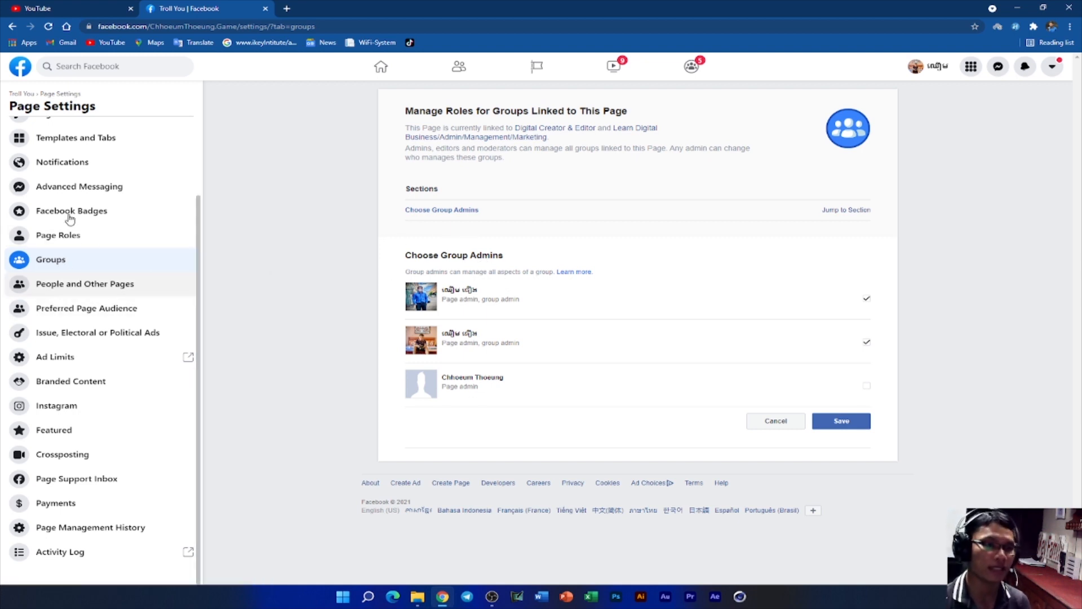
In People and Other Pages, review the list filters and show People Who Follow This Page
left_click(68, 290)
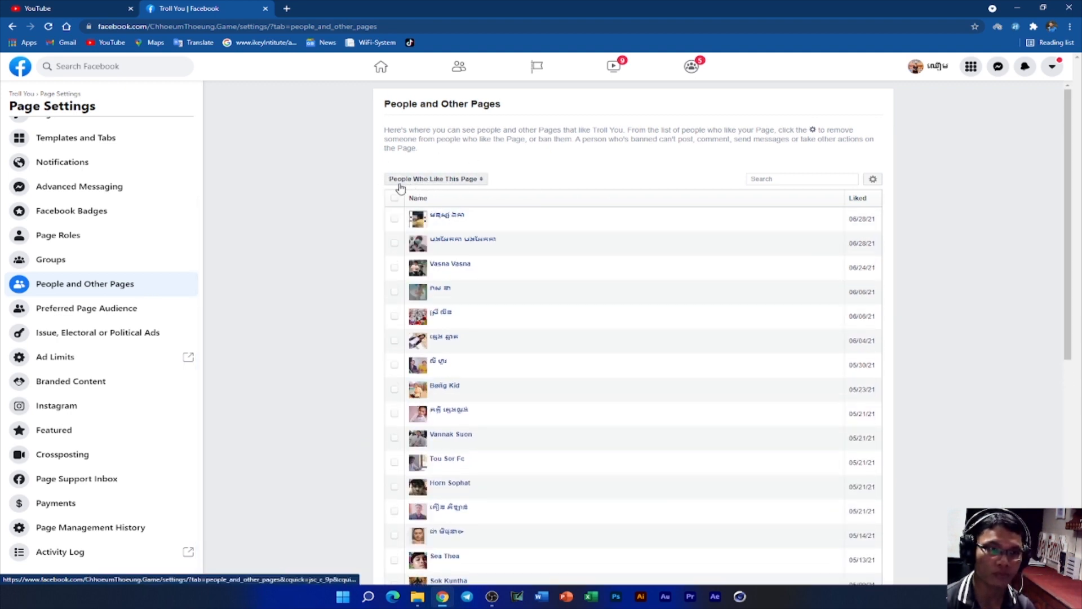
left_click(420, 181)
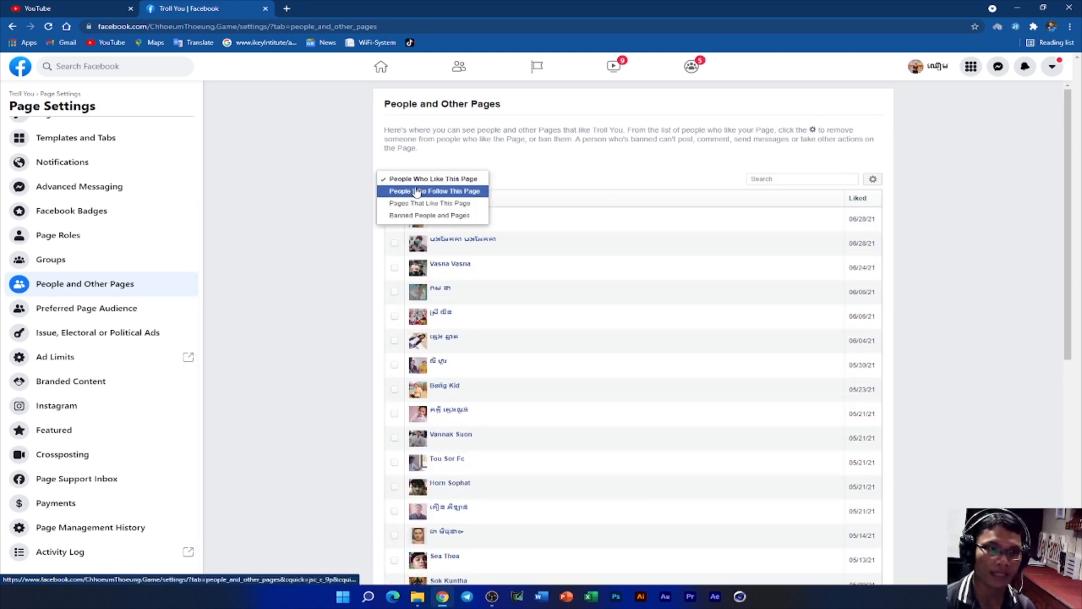
left_click(450, 180)
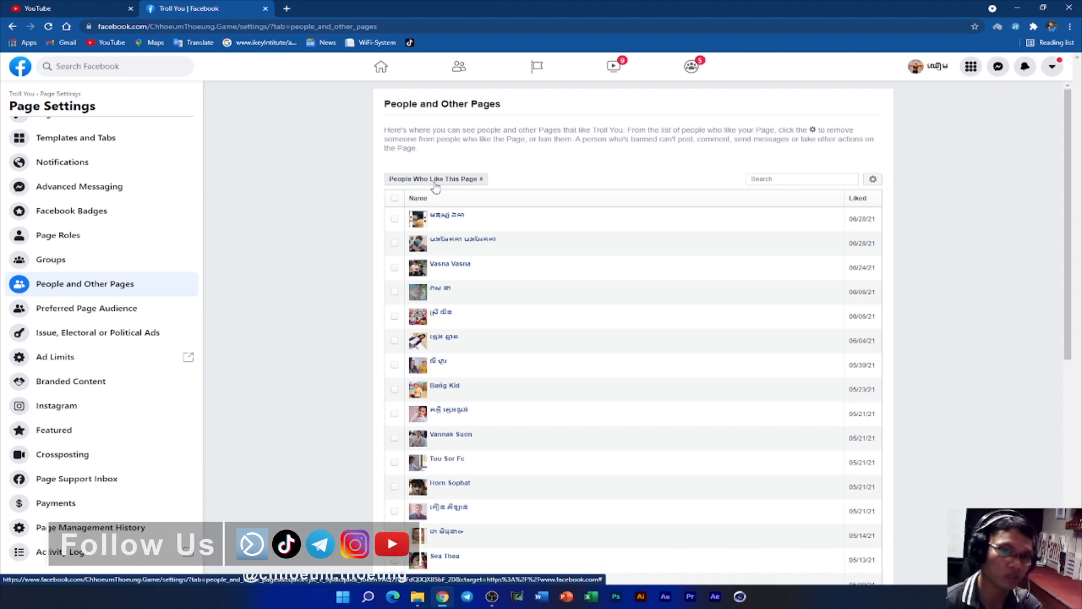
left_click(435, 182)
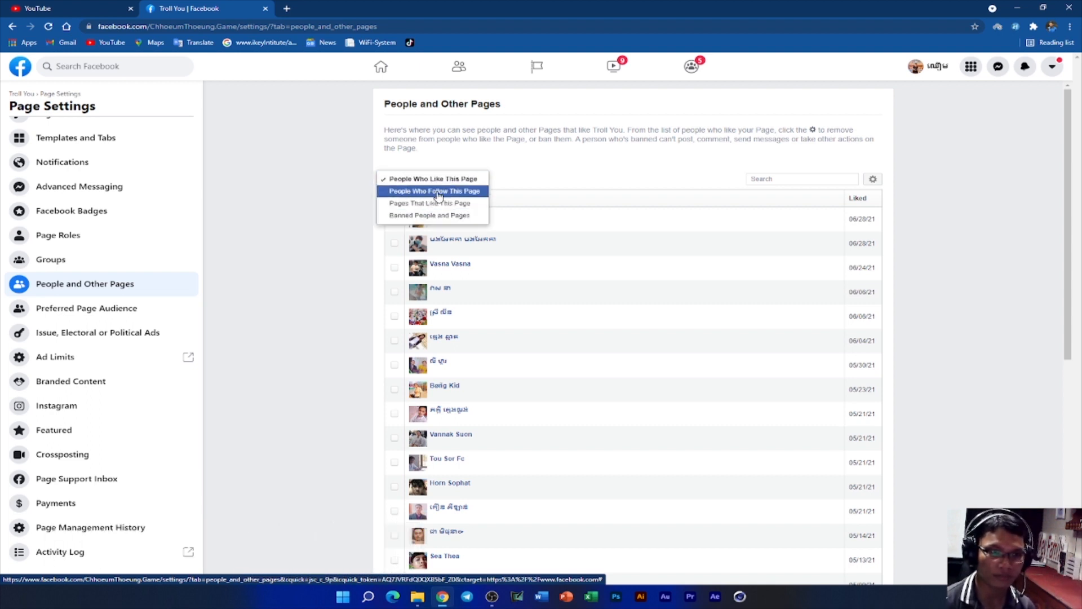
left_click(439, 192)
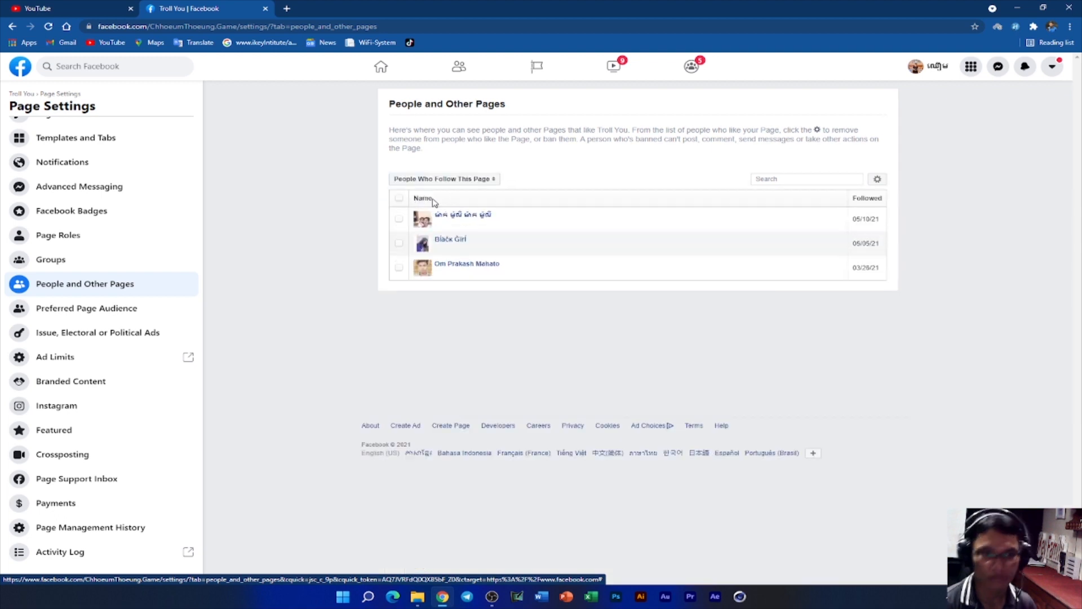
Show the Banned People and Pages list in People and Other Pages and review the available list filters
left_click(457, 181)
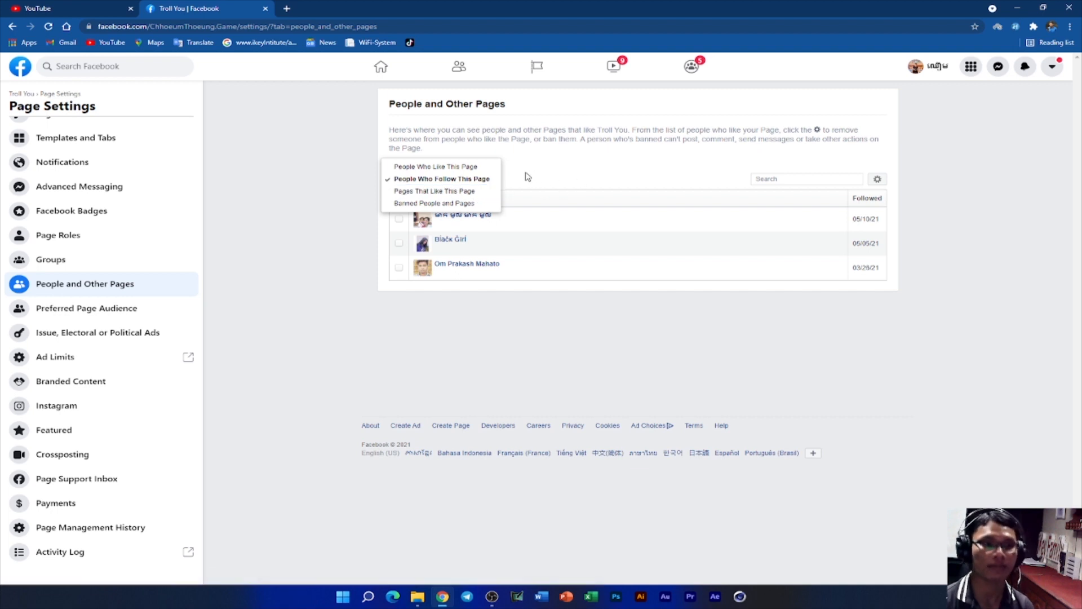
left_click(435, 203)
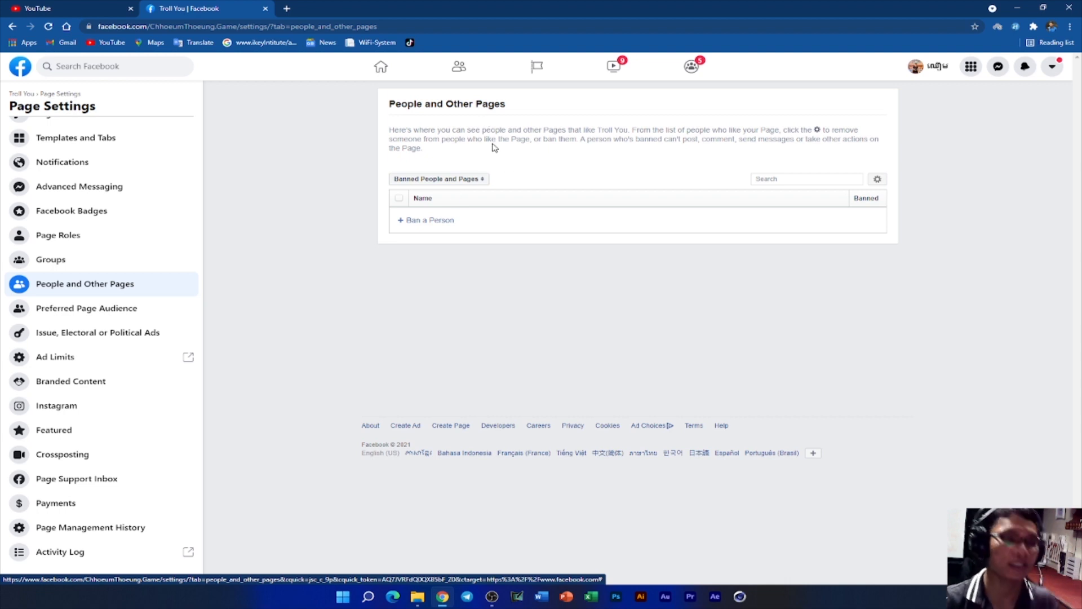
left_click(461, 179)
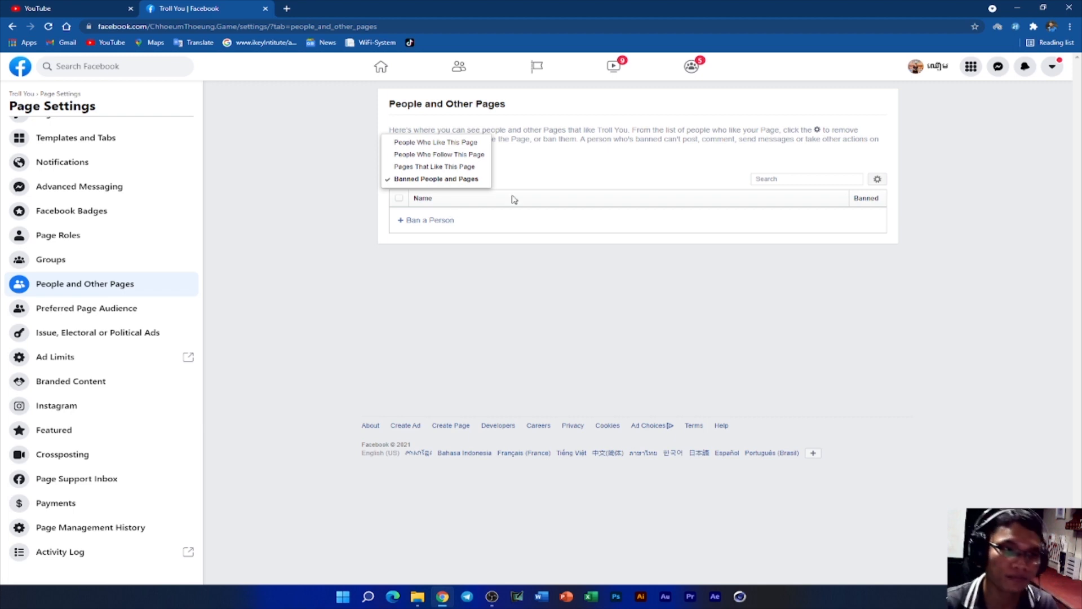
left_click(530, 187)
Show People Who Like This Page, view the removal and ban options for the first listed person, and deselect that person
left_click(444, 180)
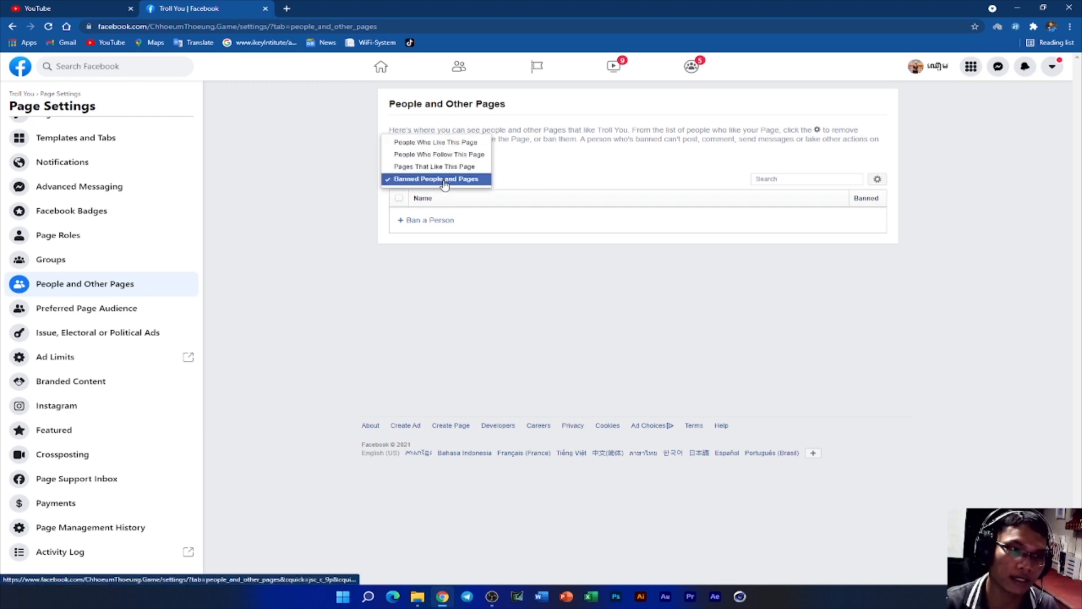
left_click(459, 143)
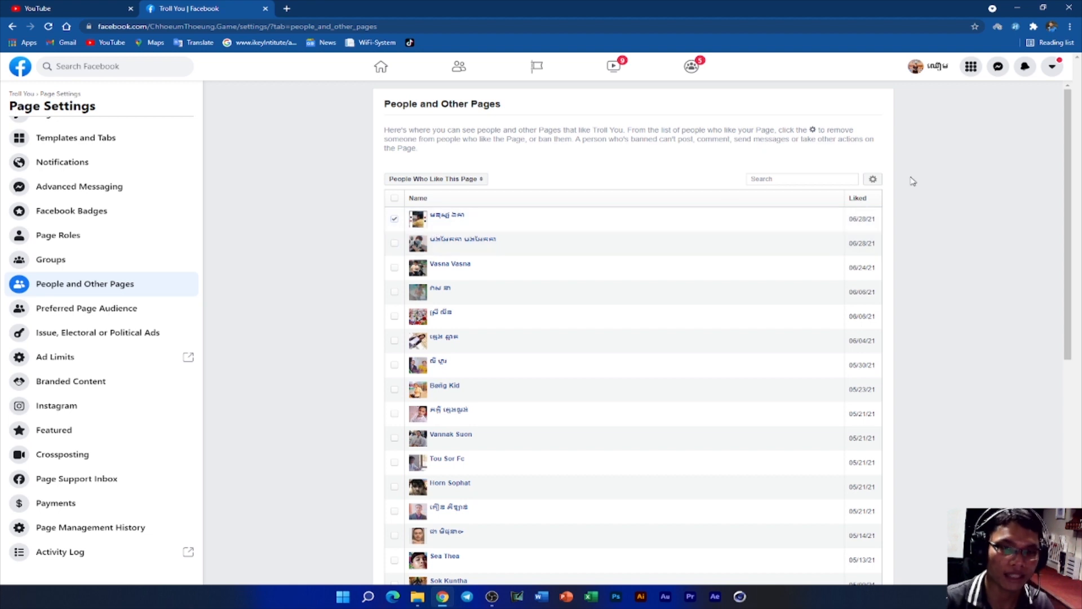
left_click(873, 179)
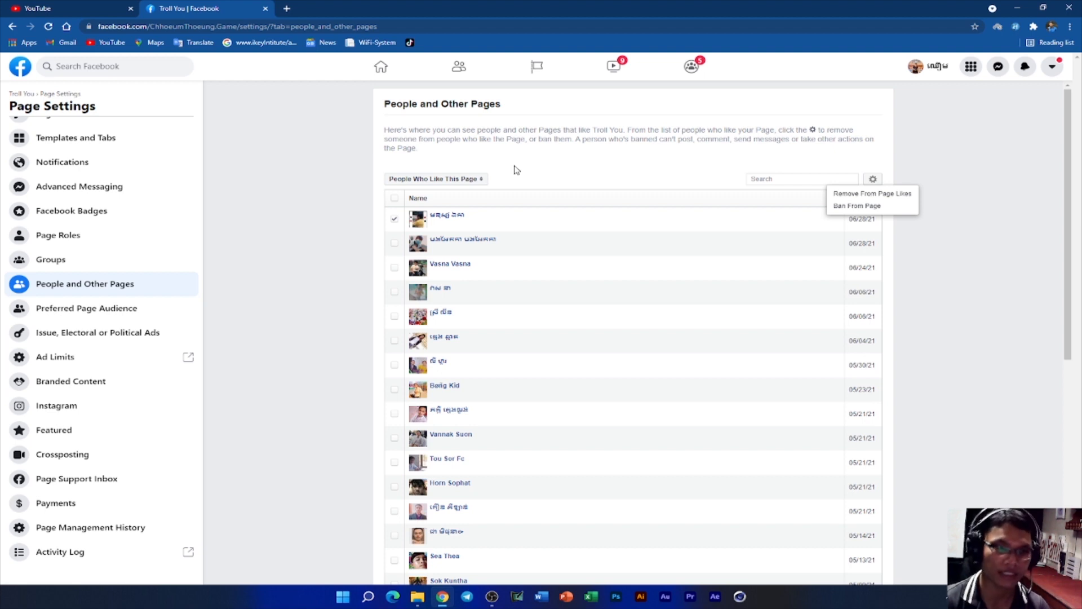
left_click(394, 220)
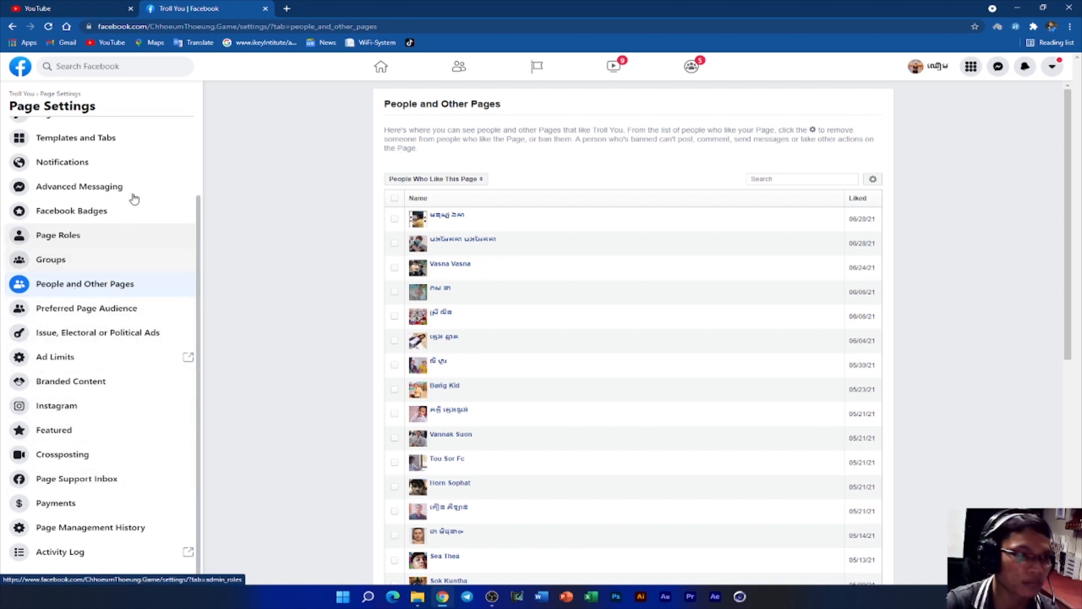
Return to the Troll You Page and reopen its General settings for review
scroll(186, 194, "up", 3)
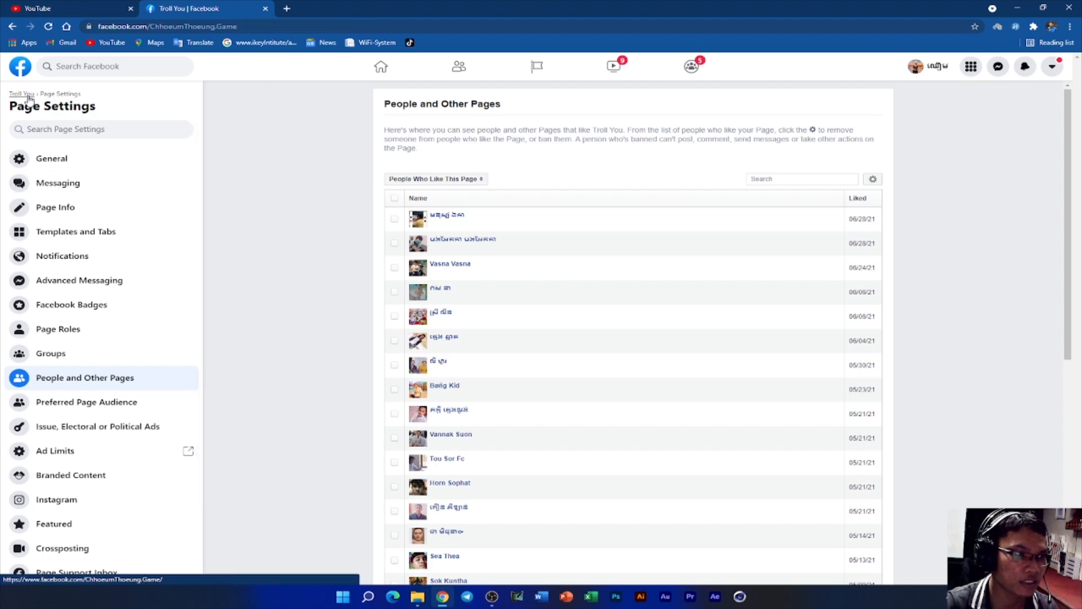
left_click(21, 94)
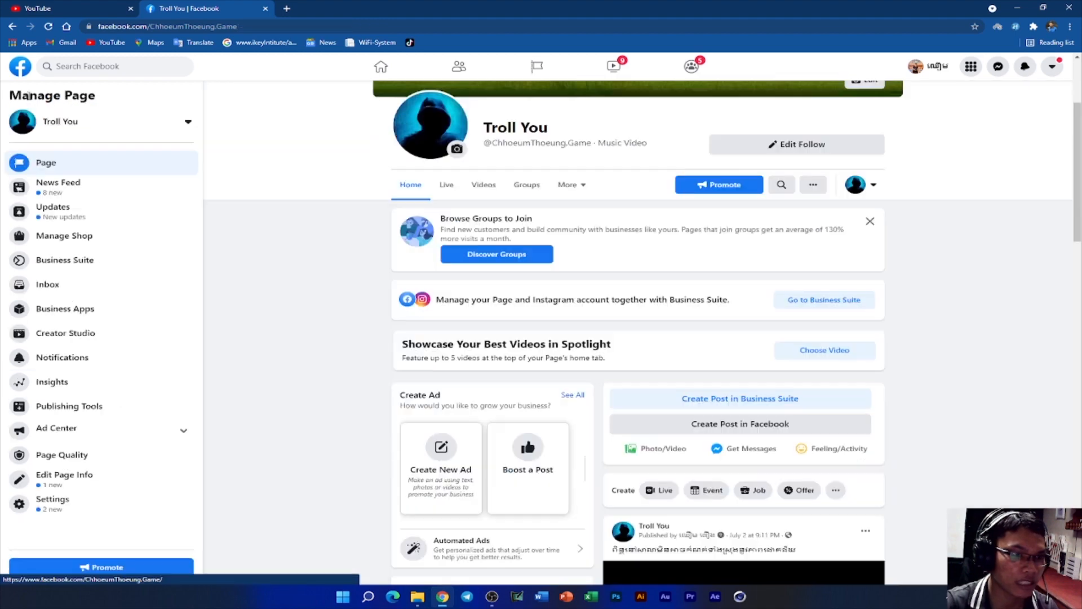
left_click(99, 505)
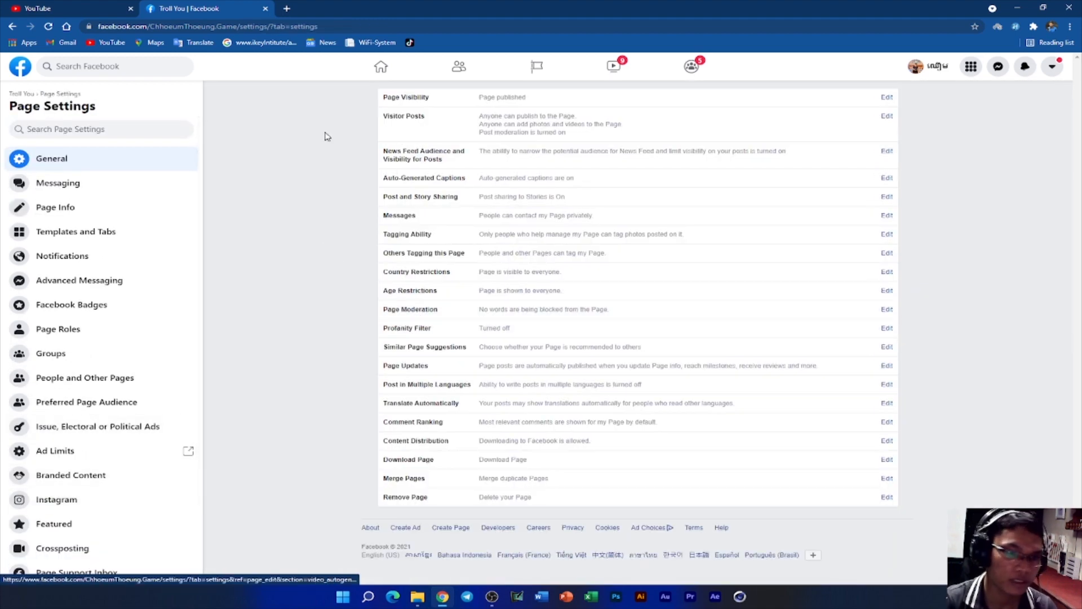
From the Facebook home feed, view the Page listed under Your Pages and return to the home feed
left_click(18, 70)
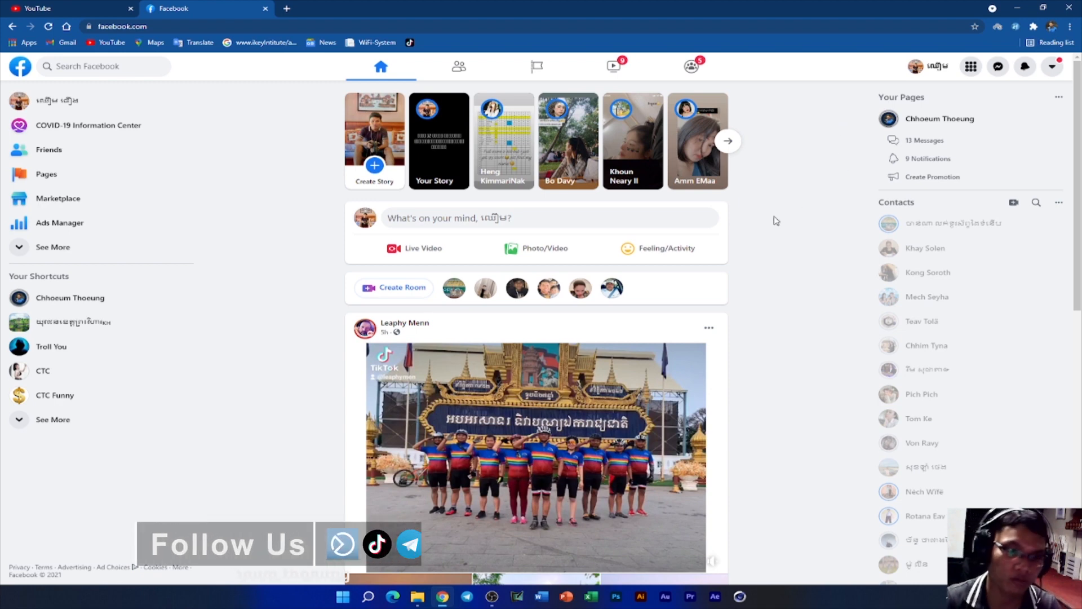
left_click(949, 124)
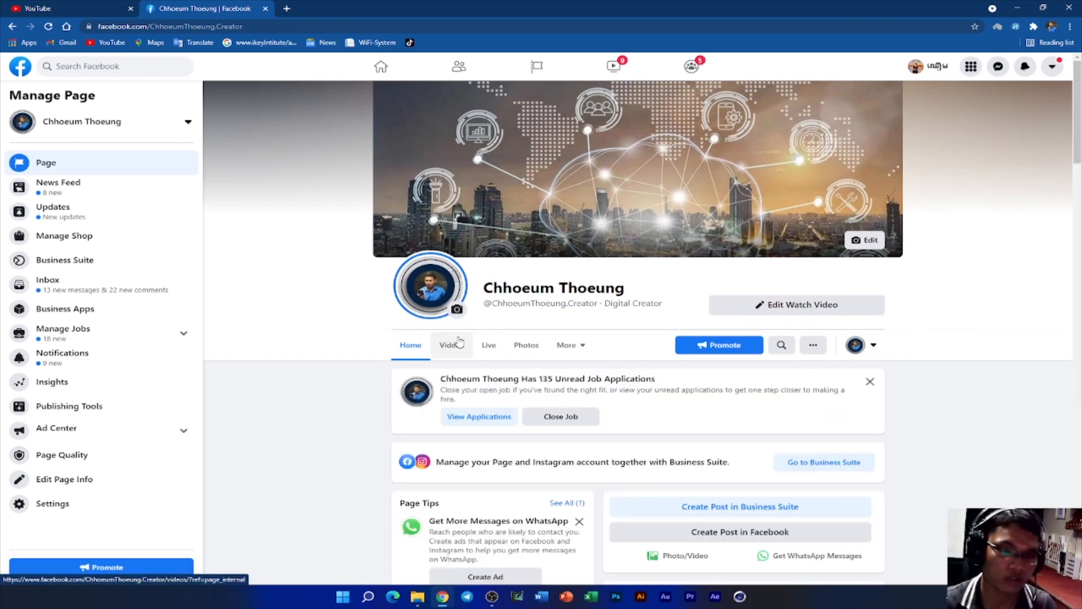
left_click(23, 67)
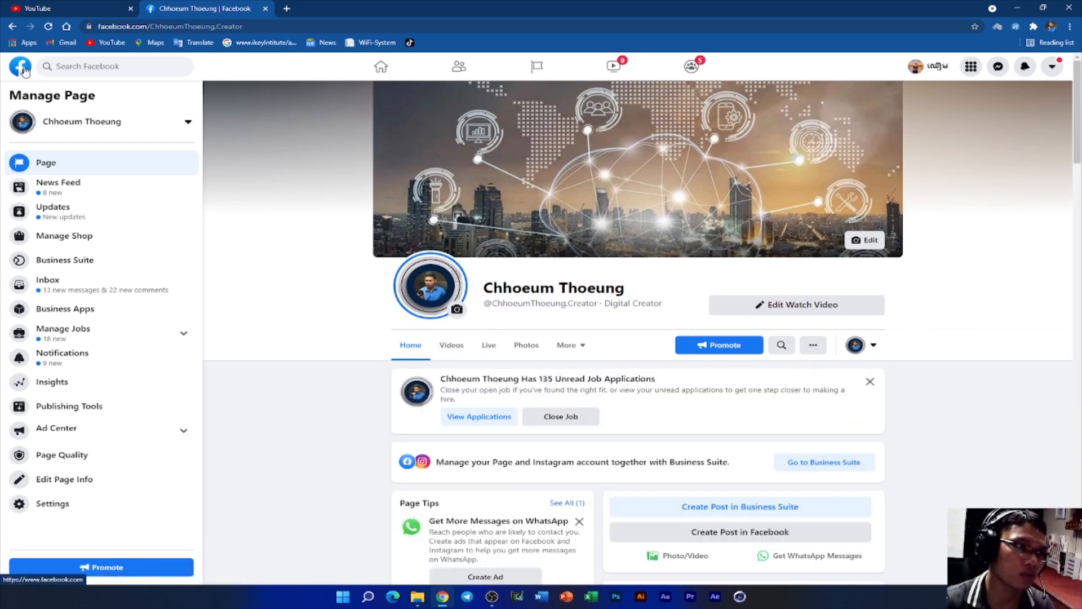